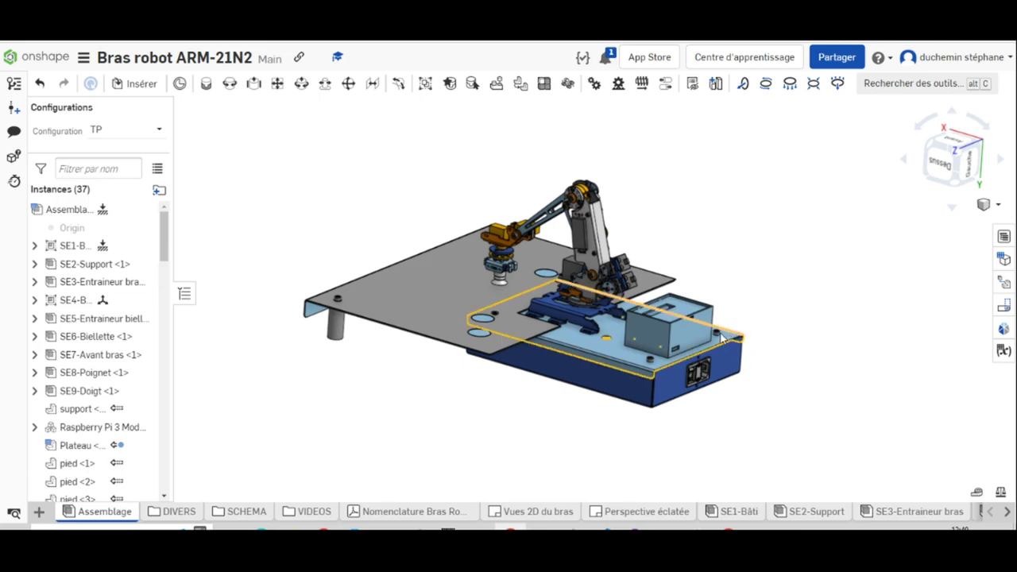
Orbit and zoom the robot arm assembly to a lower side-on view of the electronics box
scroll(717, 330, down, 3)
scroll(714, 324, up, 3)
scroll(659, 358, up, 5)
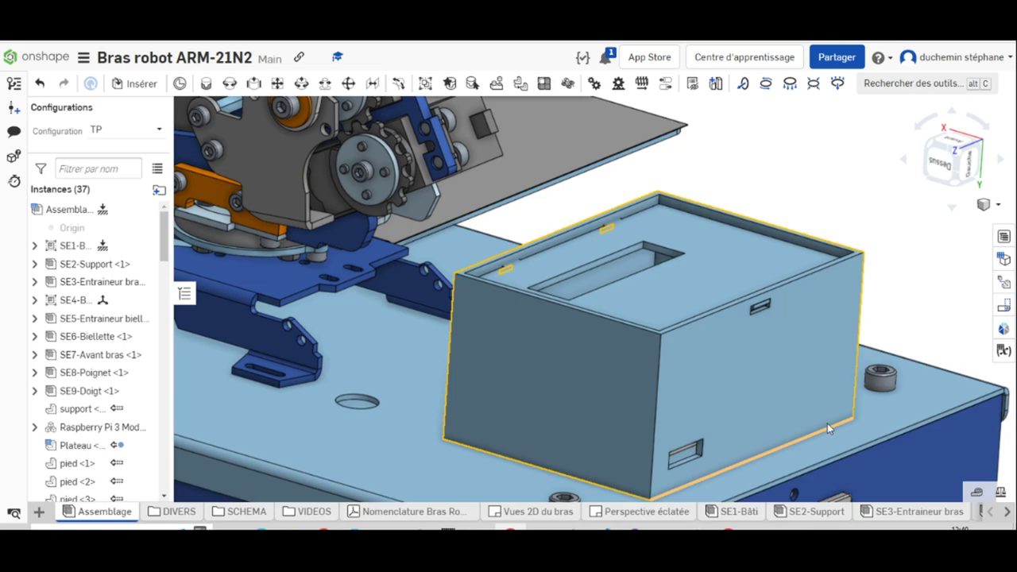
scroll(827, 427, down, 5)
mouse_move(827, 428)
right_down()
mouse_move(714, 346)
mouse_move(665, 347)
right_up()
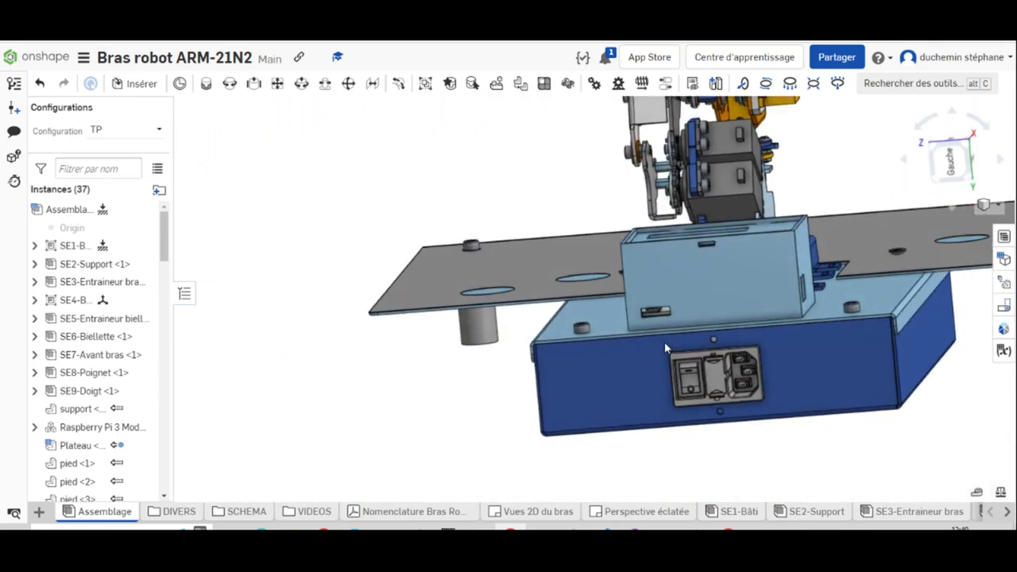
scroll(664, 347, down, 1)
scroll(664, 347, down, 3)
scroll(662, 350, up, 3)
scroll(660, 354, up, 3)
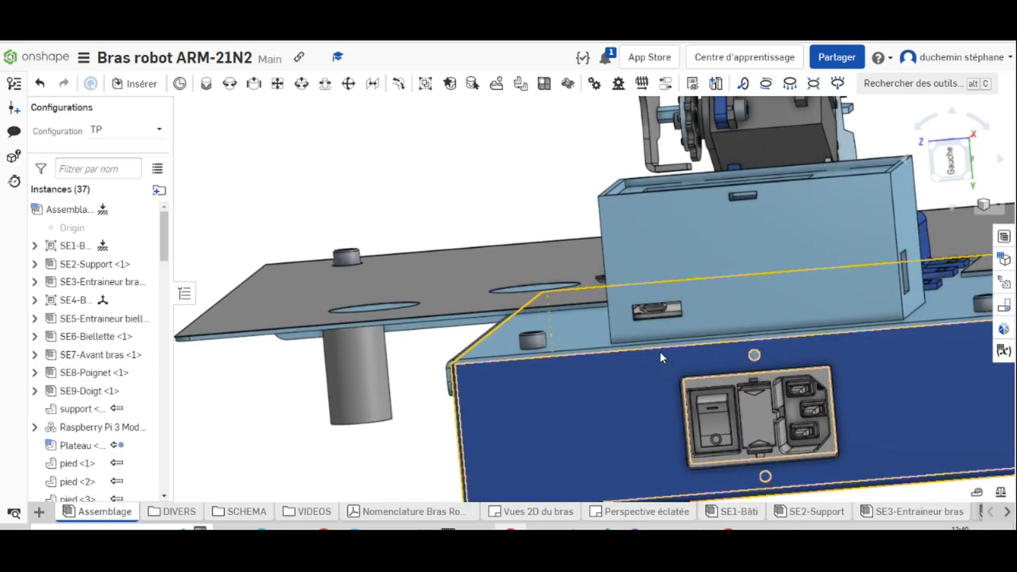
Inspect the assembly from the front and underneath, then open the DIVERS folder
right_drag(660, 351, 865, 305)
scroll(866, 305, down, 2)
scroll(744, 321, down, 2)
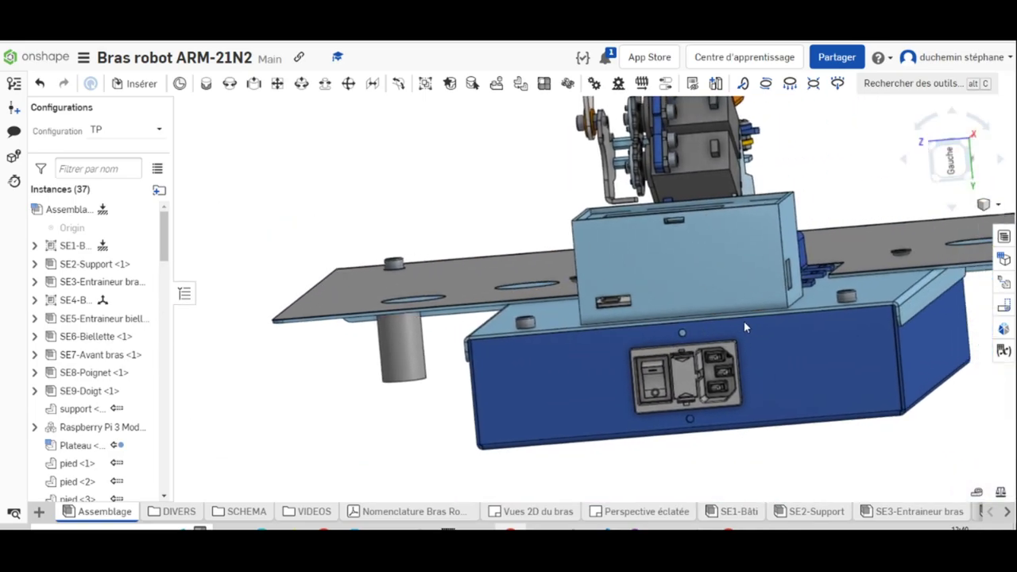
scroll(736, 331, up, 3)
mouse_move(673, 333)
right_down()
mouse_move(821, 266)
mouse_move(818, 327)
mouse_move(799, 353)
mouse_move(804, 345)
mouse_move(807, 403)
mouse_move(800, 386)
right_up()
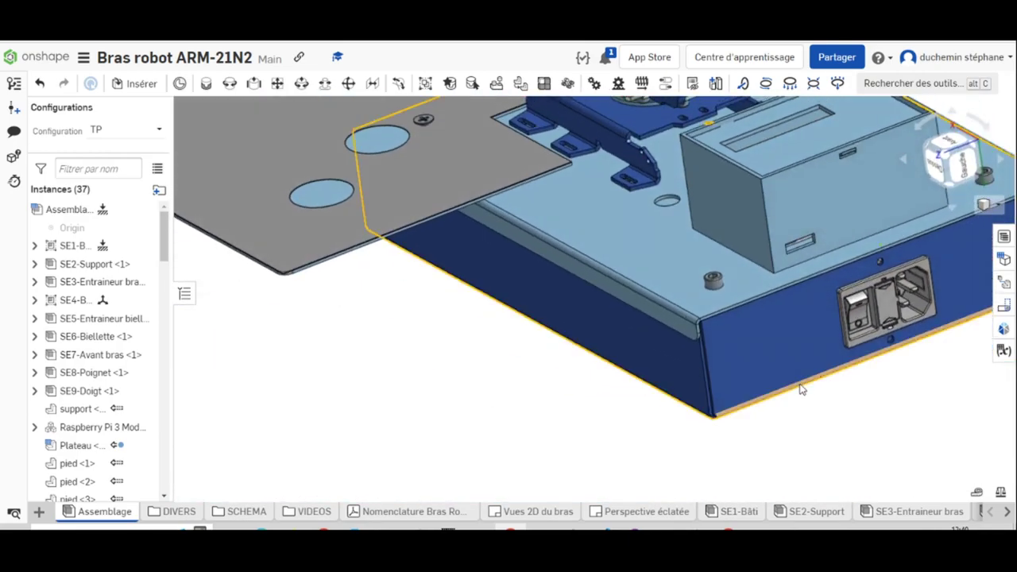
click(178, 513)
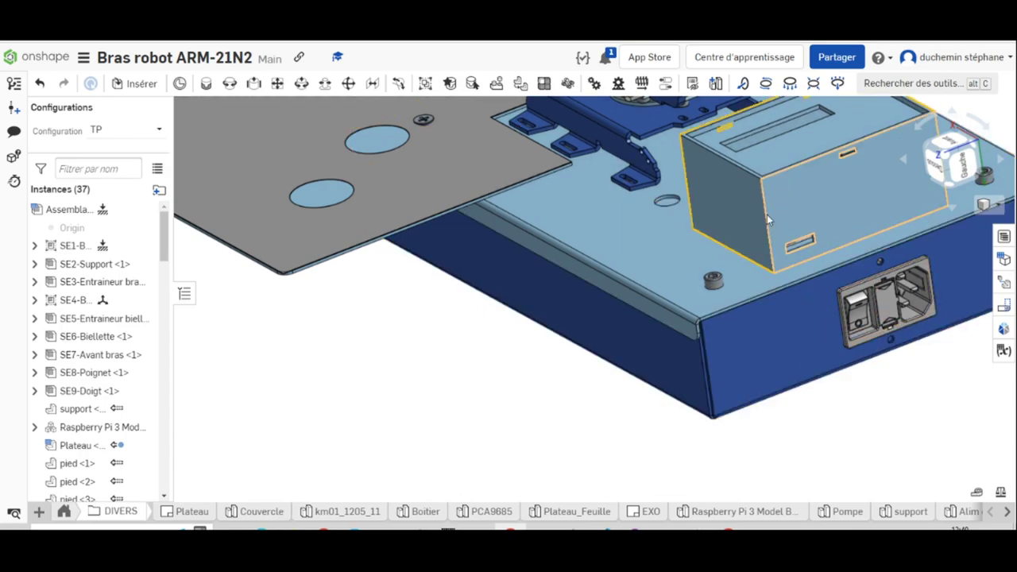
Open the Couvercle part studio, review the part's STL export settings, and cancel the export
click(255, 513)
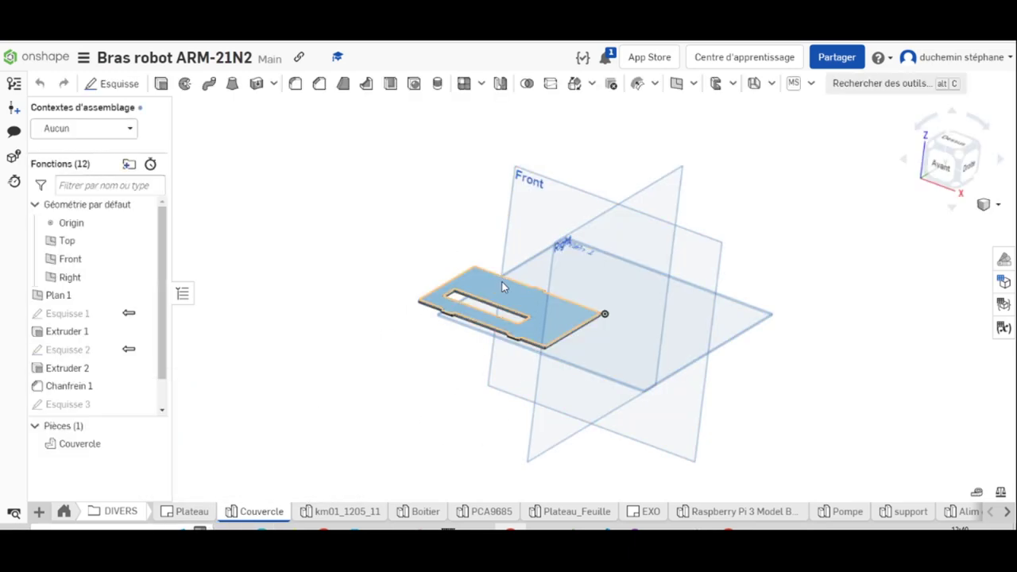
right_click(80, 445)
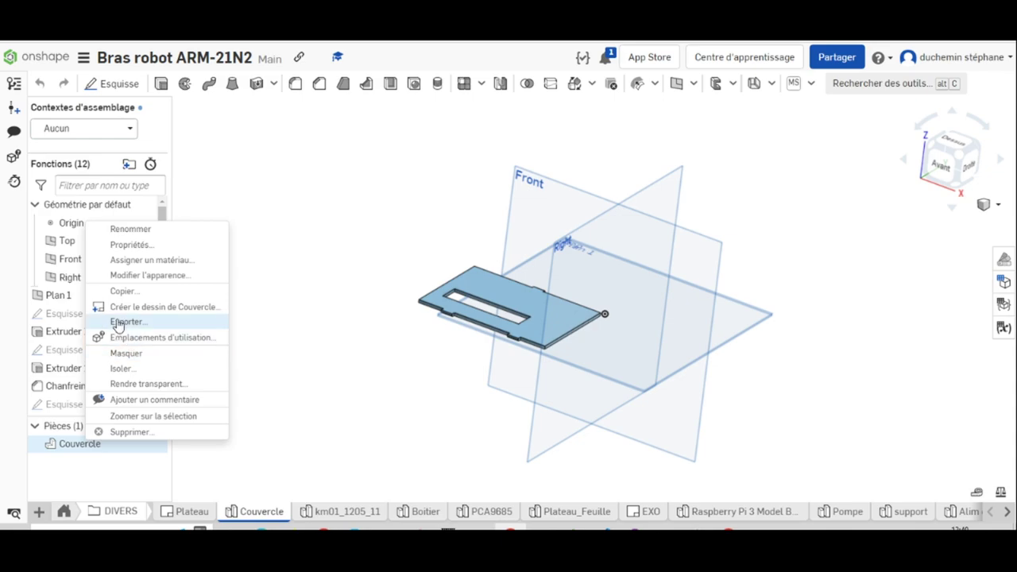
click(271, 294)
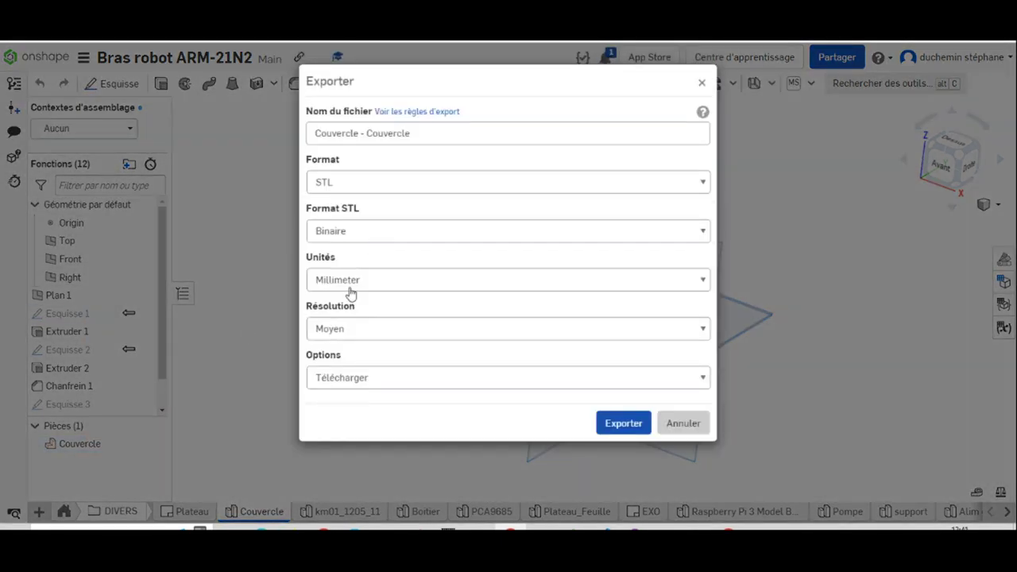
click(642, 184)
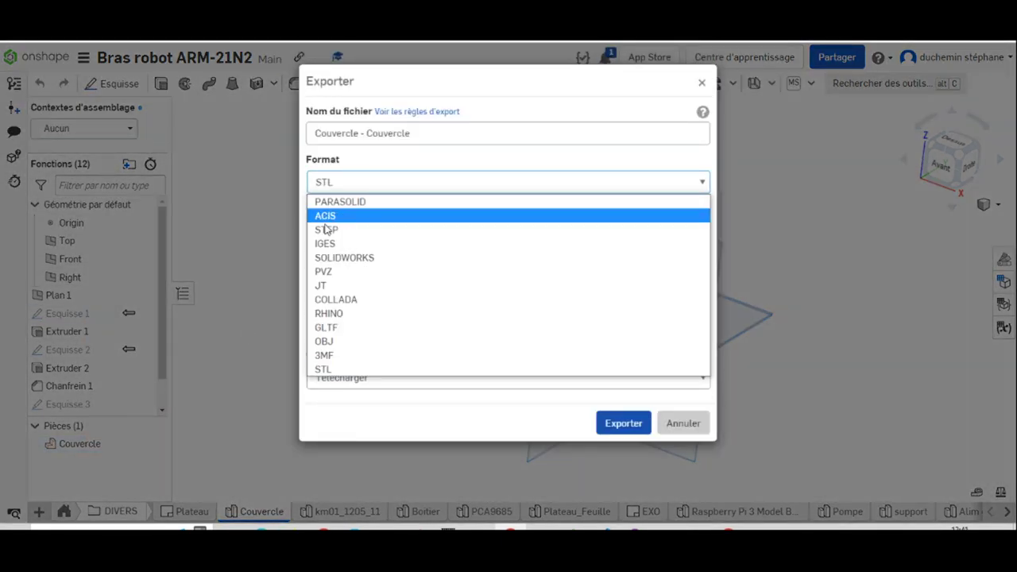
click(324, 370)
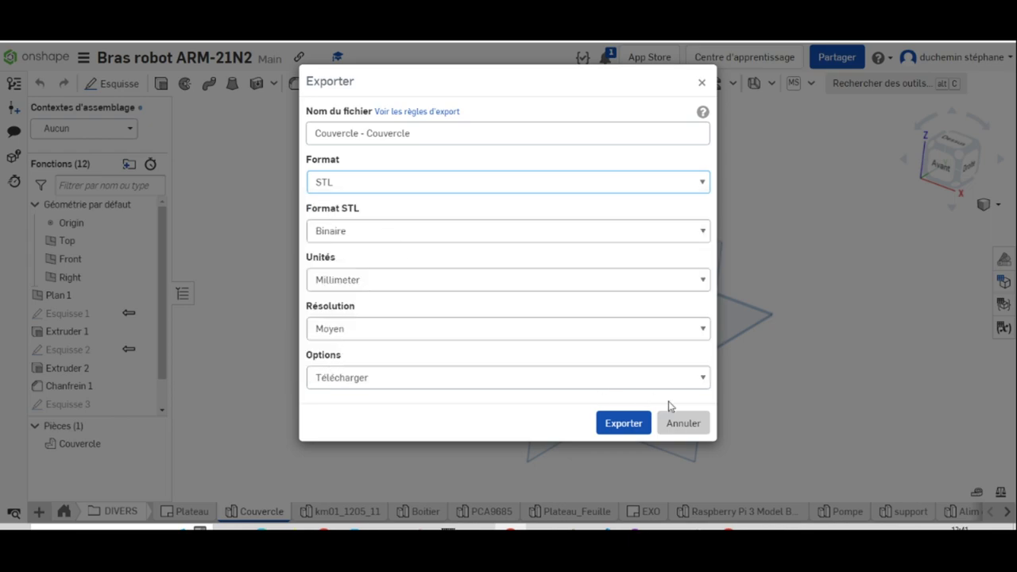
click(681, 424)
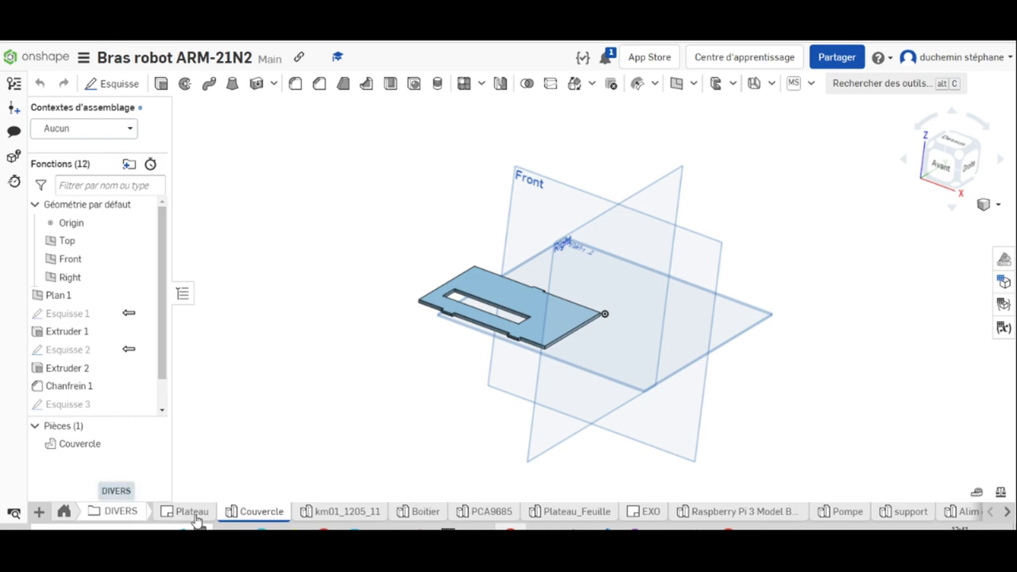
Open the Boitier part studio and inspect the Fond and Entretoise parts from below
click(427, 517)
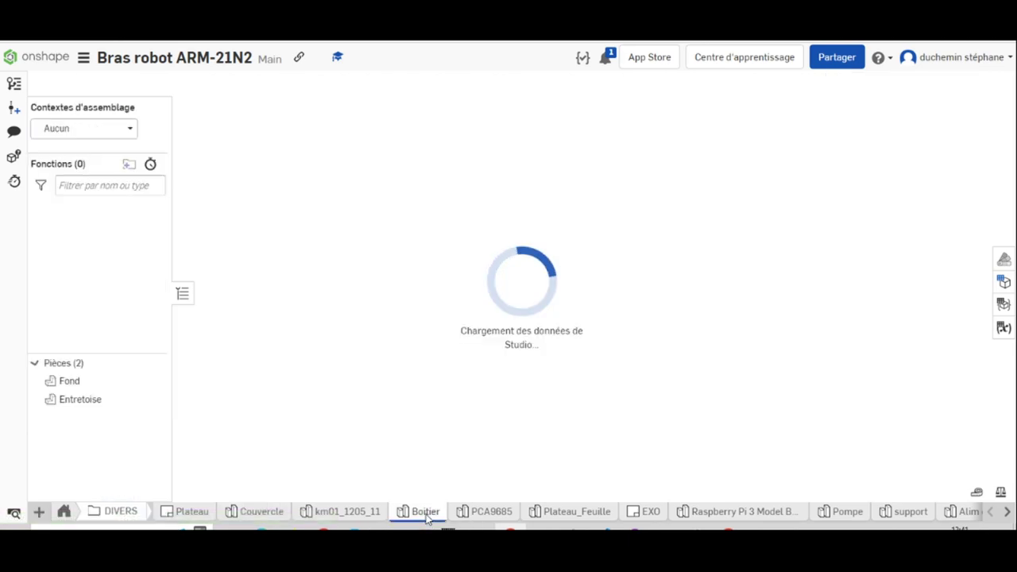
click(73, 382)
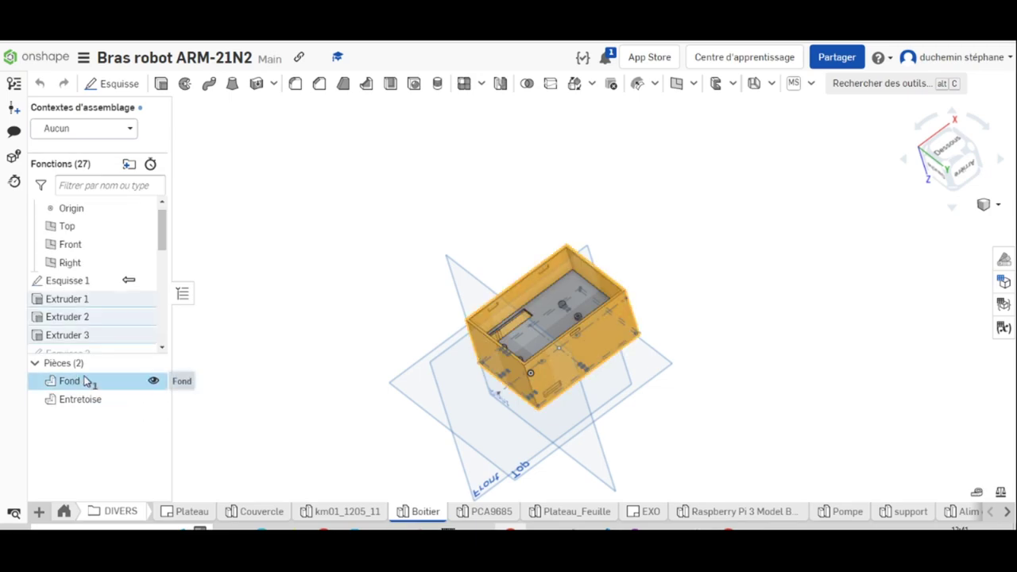
click(71, 399)
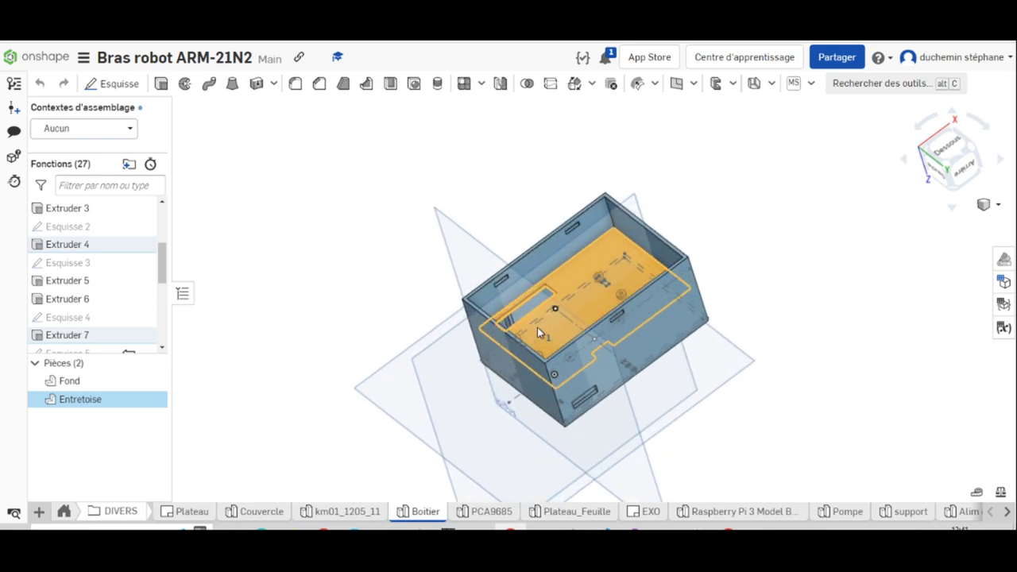
scroll(537, 328, up, 5)
mouse_move(533, 341)
right_down()
mouse_move(506, 338)
mouse_move(506, 321)
right_up()
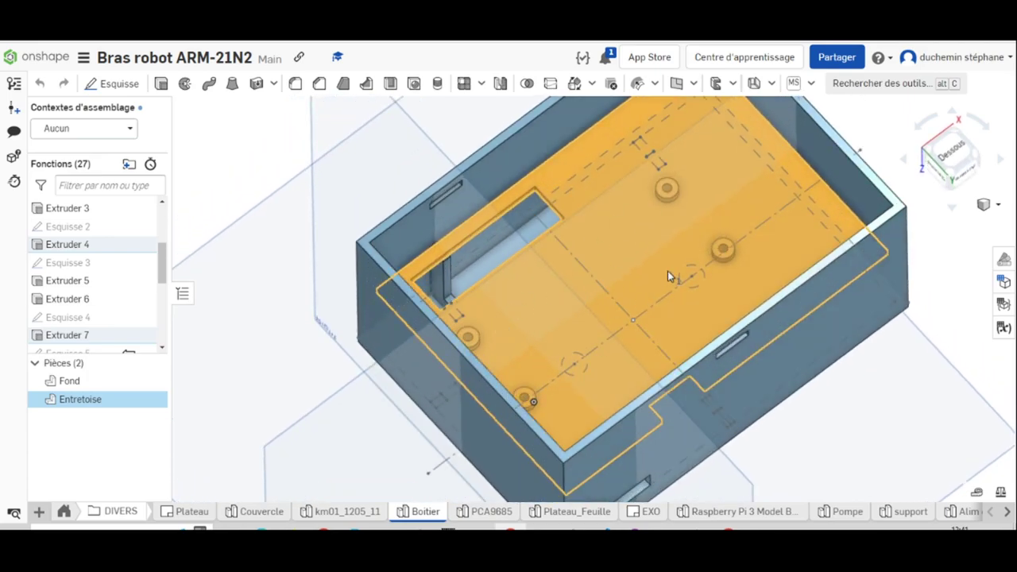
mouse_move(70, 381)
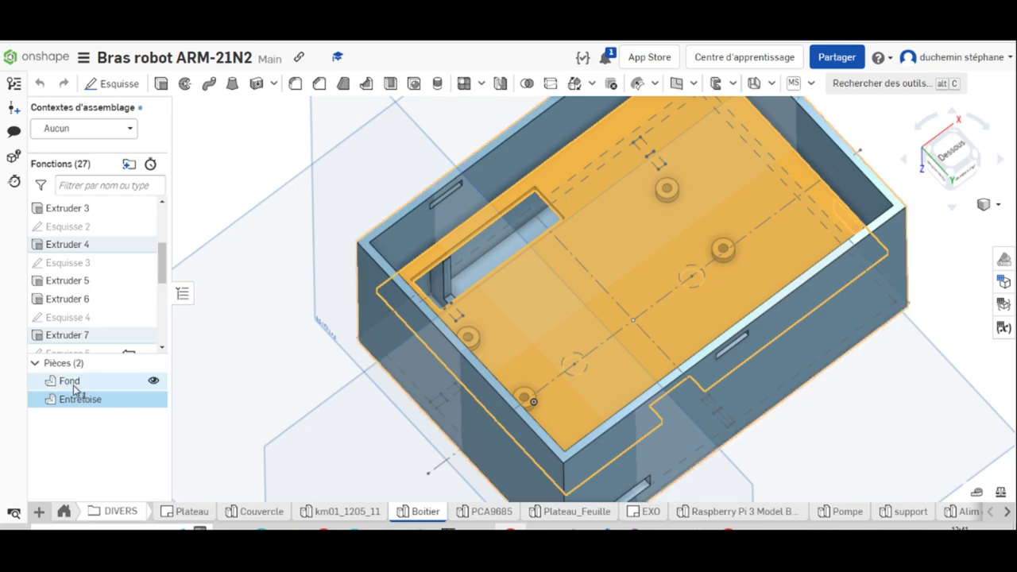
Clear the selection, fit the whole box in view, and return to the main assembly
click(259, 185)
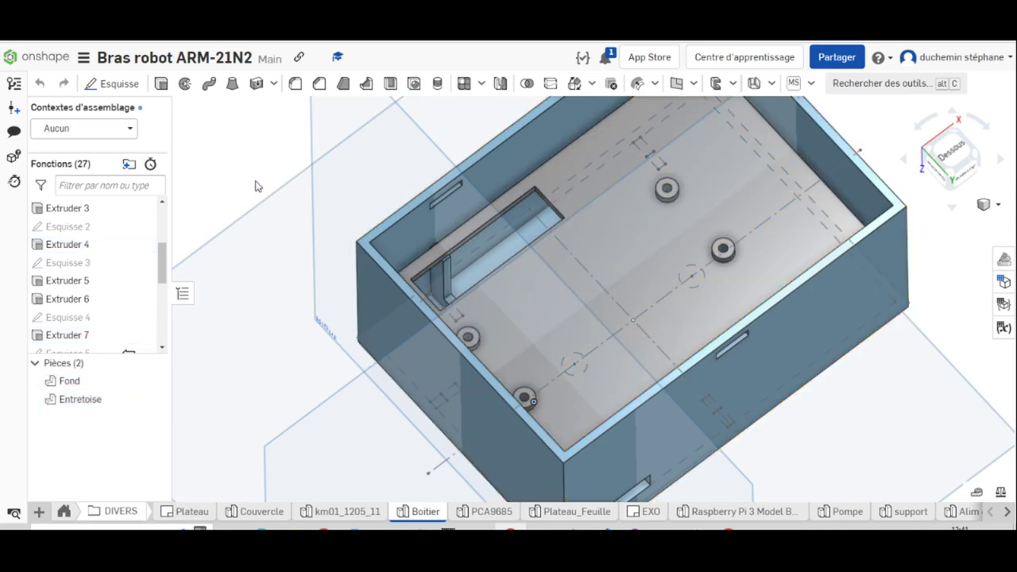
scroll(255, 209, up, 5)
key(f)
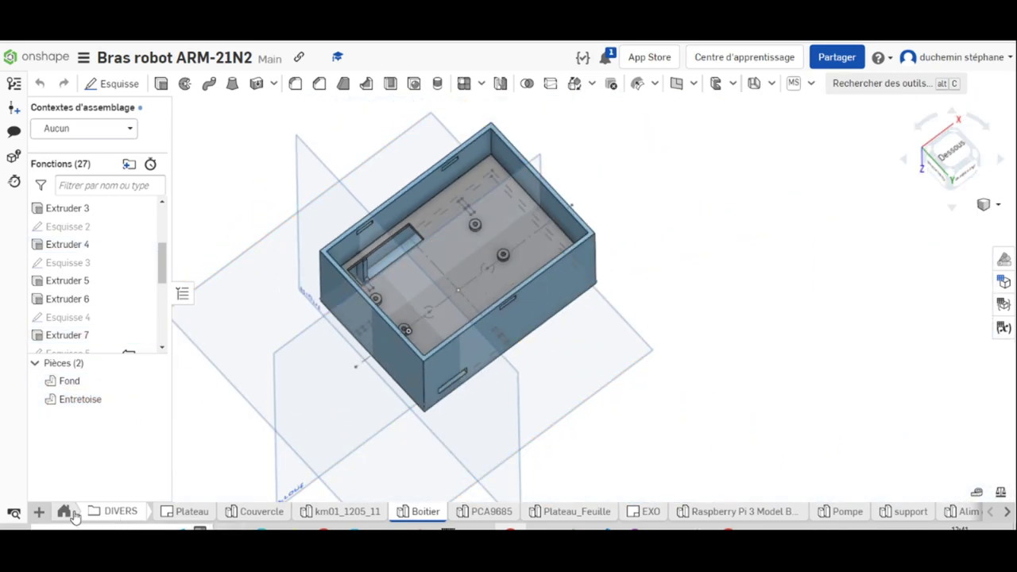
click(72, 513)
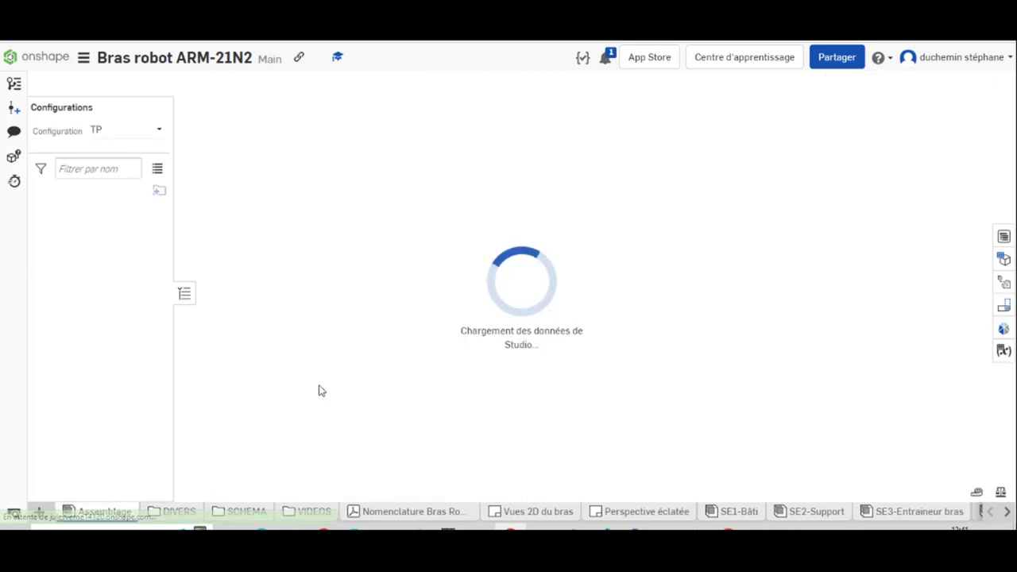
Orbit out to view the whole robot arm with a flatter plate, then open the DIVERS folder
scroll(476, 272, up, 3)
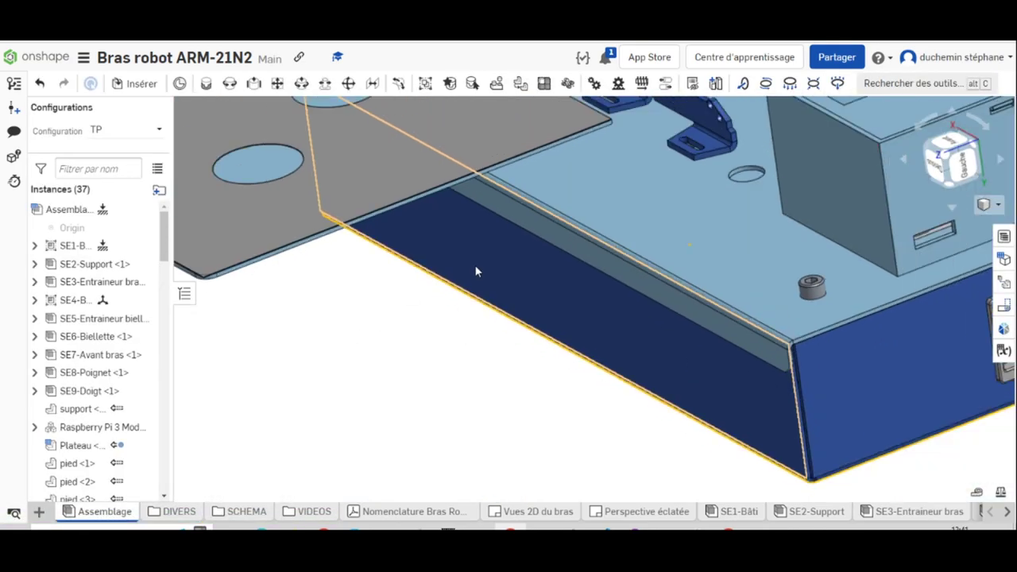
scroll(474, 264, down, 5)
mouse_move(416, 431)
right_down()
mouse_move(451, 320)
mouse_move(525, 321)
right_up()
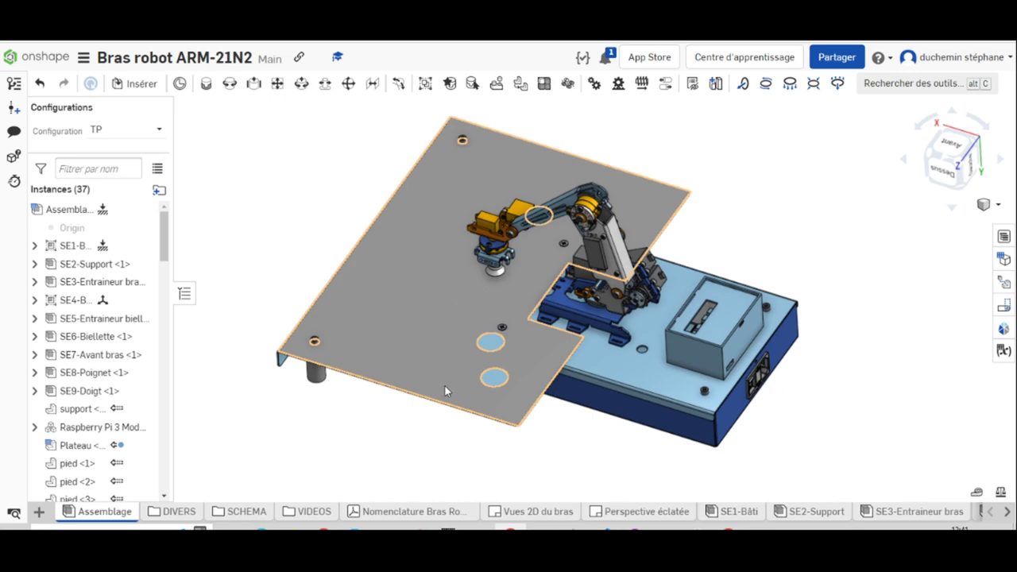
right_drag(472, 390, 536, 438)
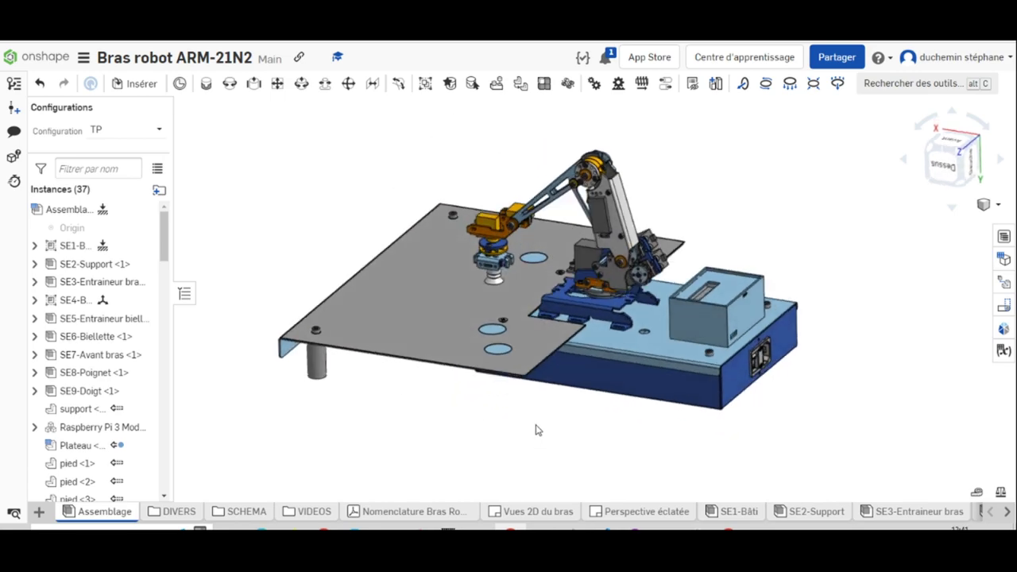
click(185, 511)
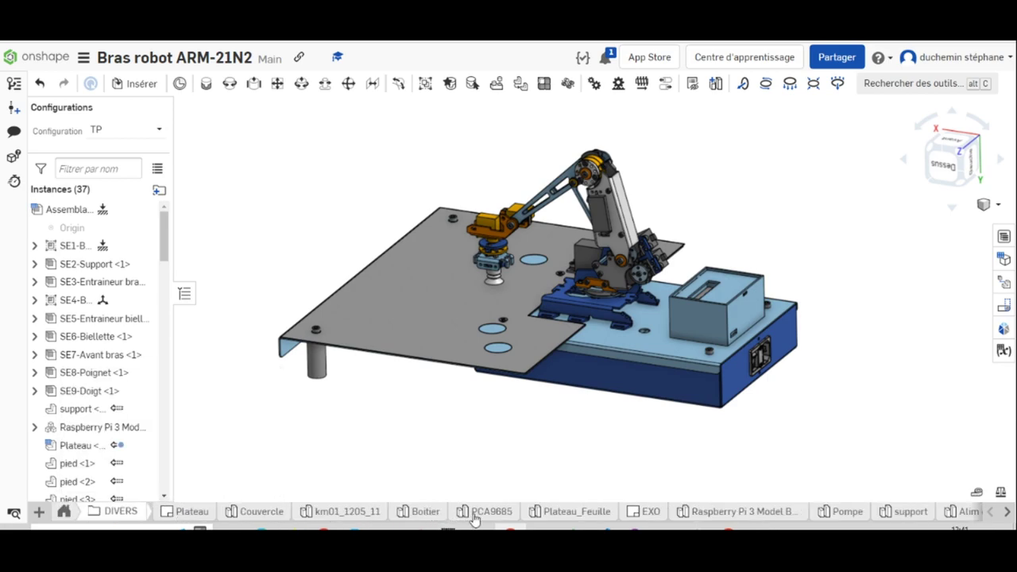
click(546, 513)
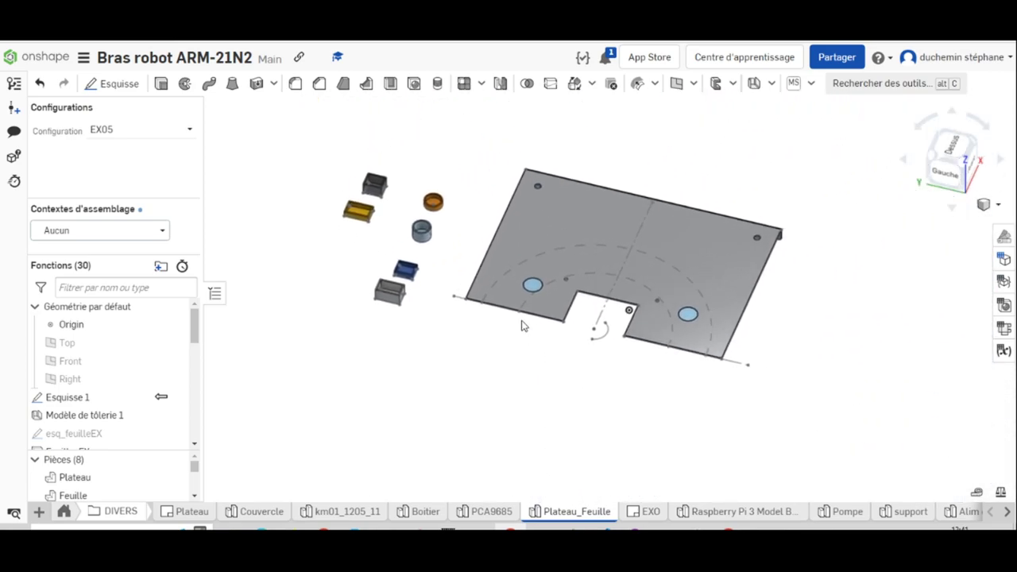
mouse_move(627, 472)
right_down()
mouse_move(651, 424)
mouse_move(657, 452)
mouse_move(636, 461)
mouse_move(617, 500)
right_up()
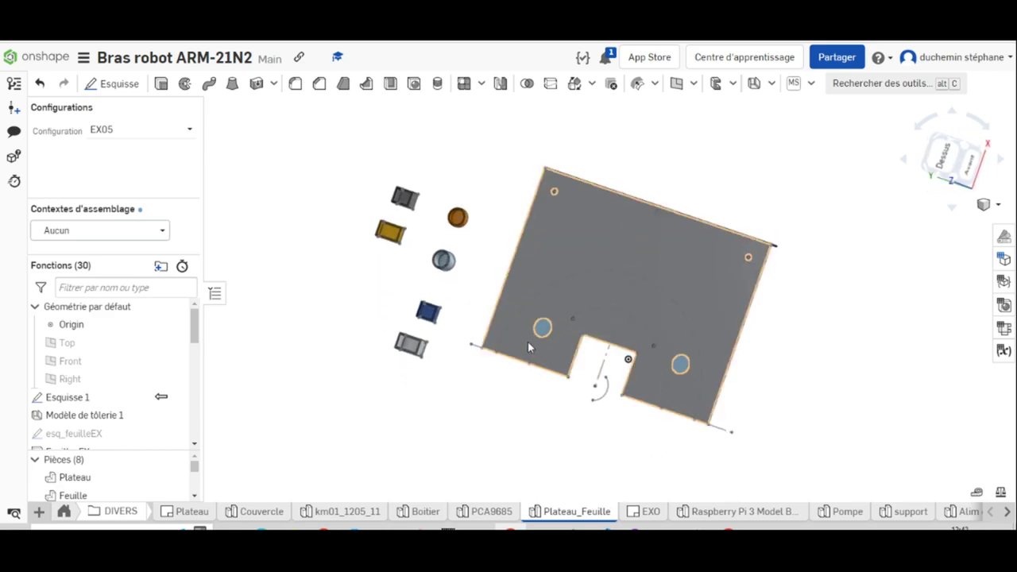
scroll(449, 248, up, 3)
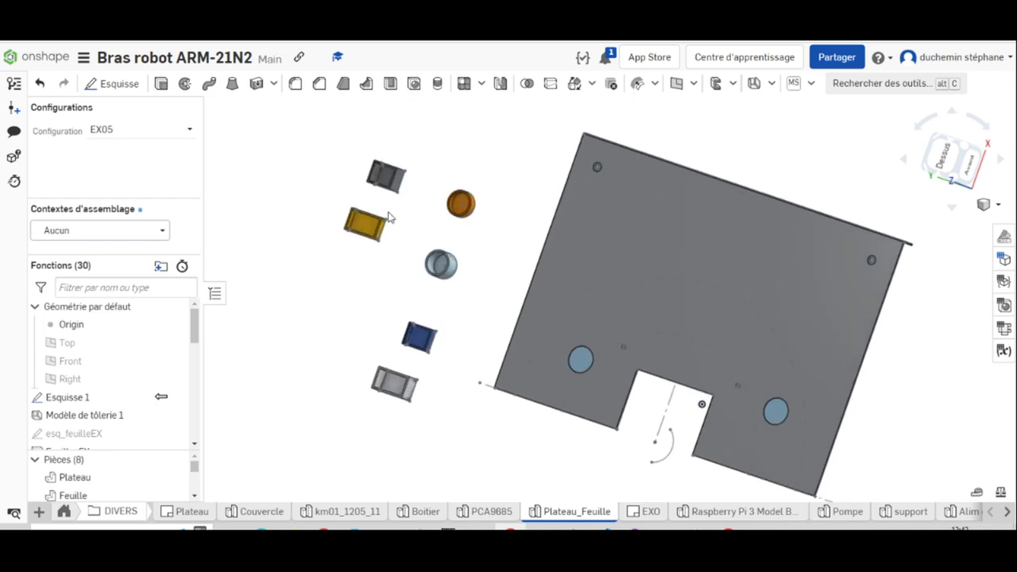
middle_drag(467, 463, 504, 411)
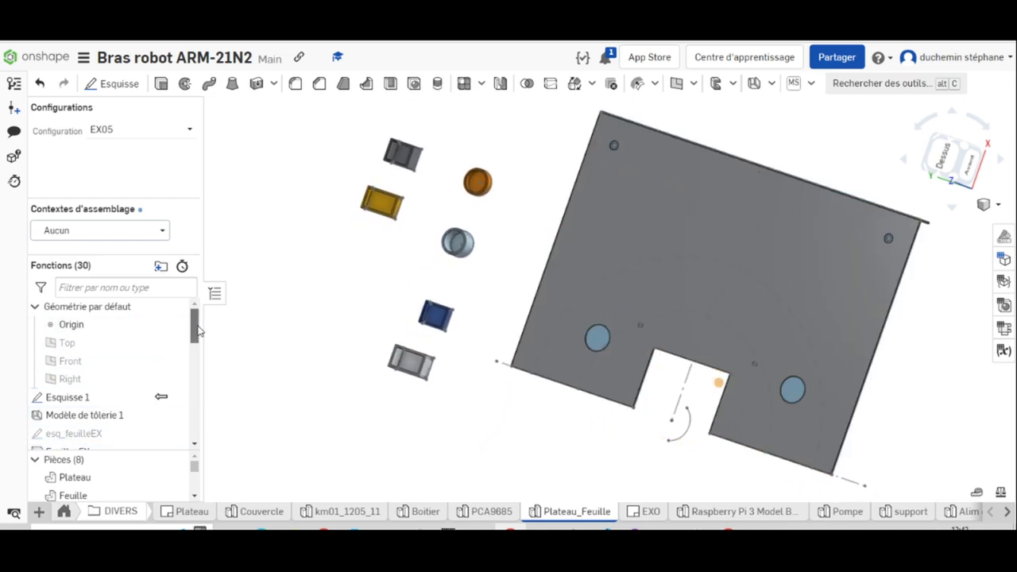
drag(197, 328, 195, 406)
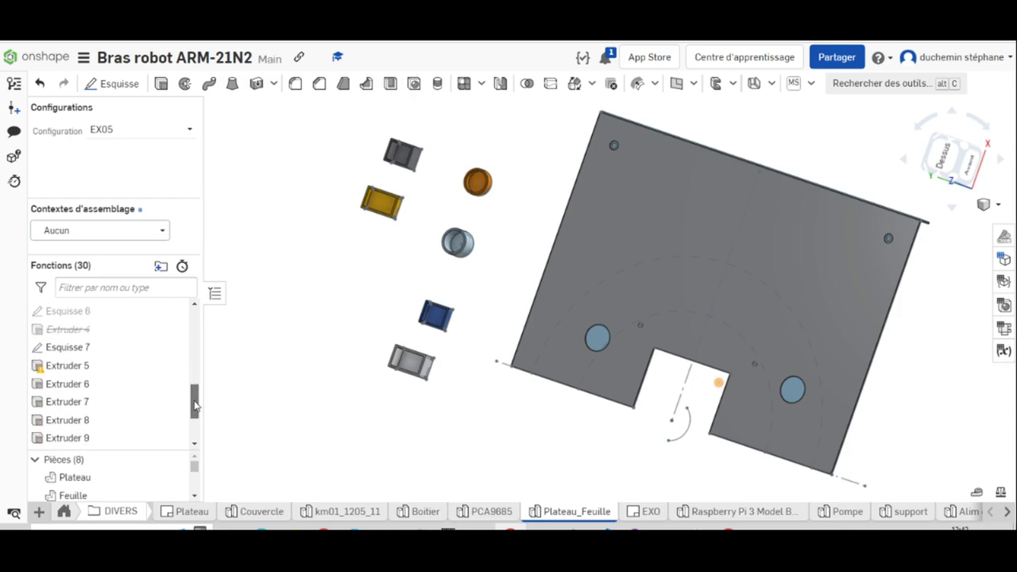
scroll(397, 232, down, 3)
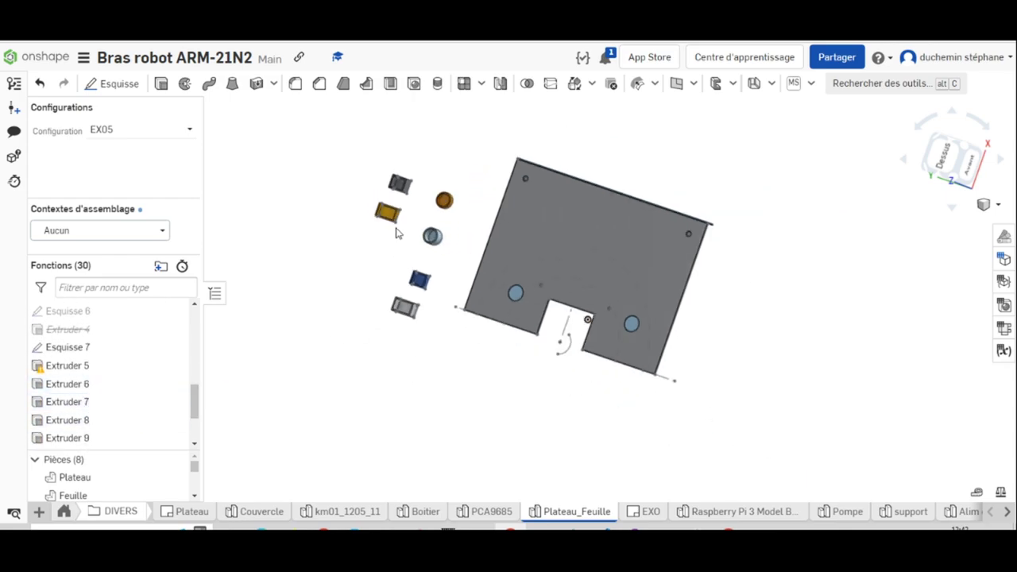
click(79, 351)
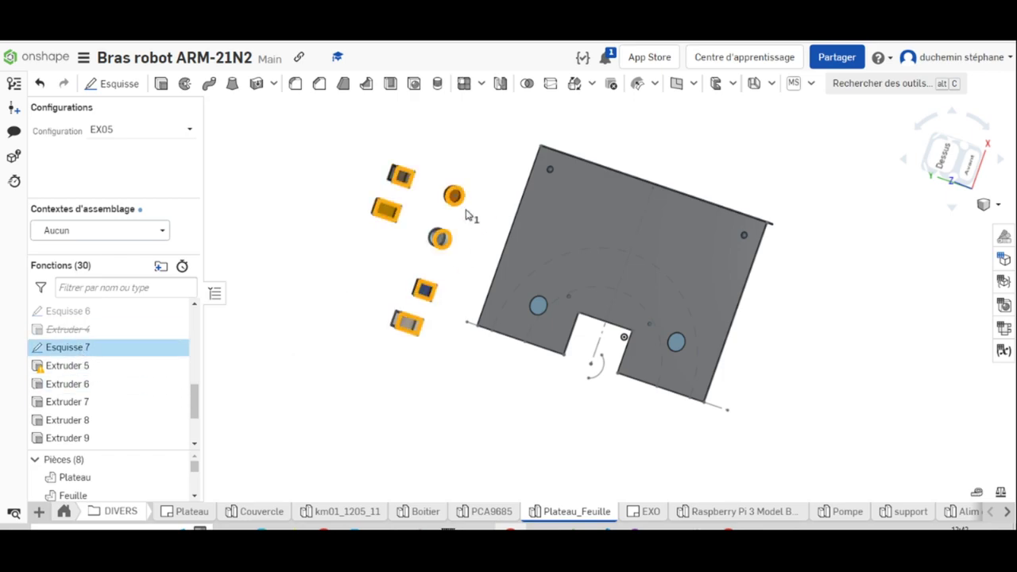
right_drag(404, 454, 408, 432)
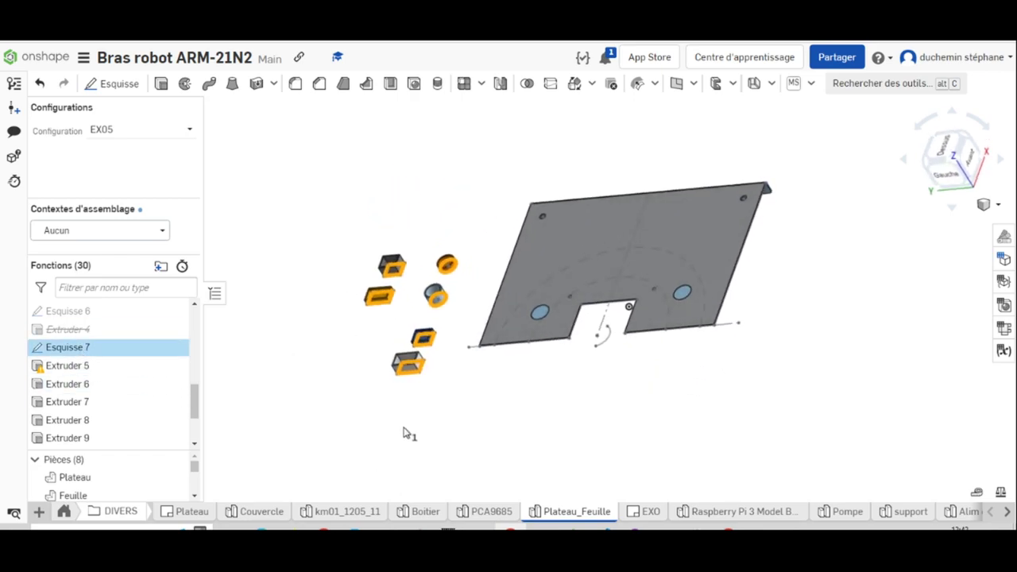
Edit Esquisse 7 viewed normal to its plane, panning to leave room on the left
right_click(70, 354)
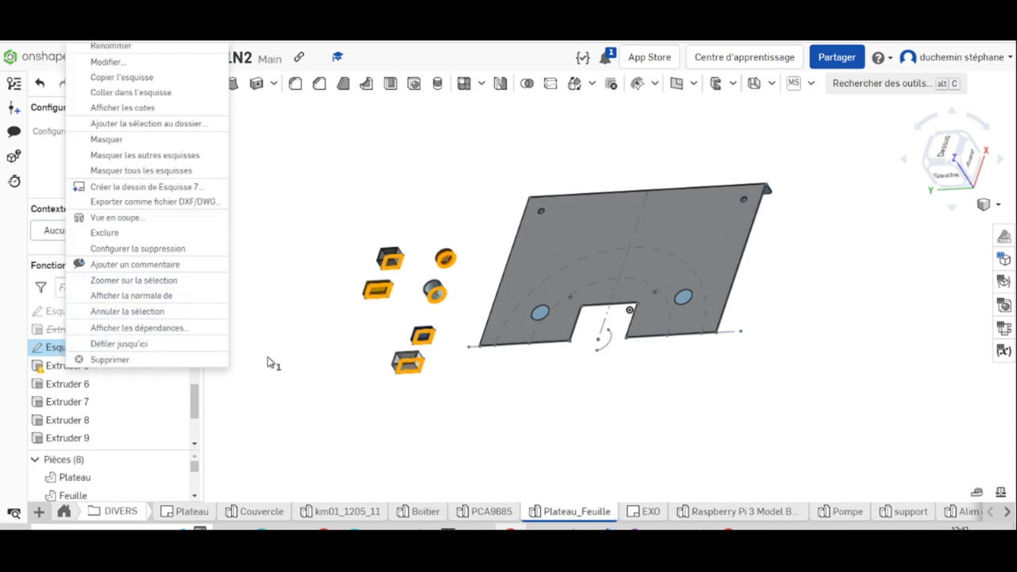
click(106, 61)
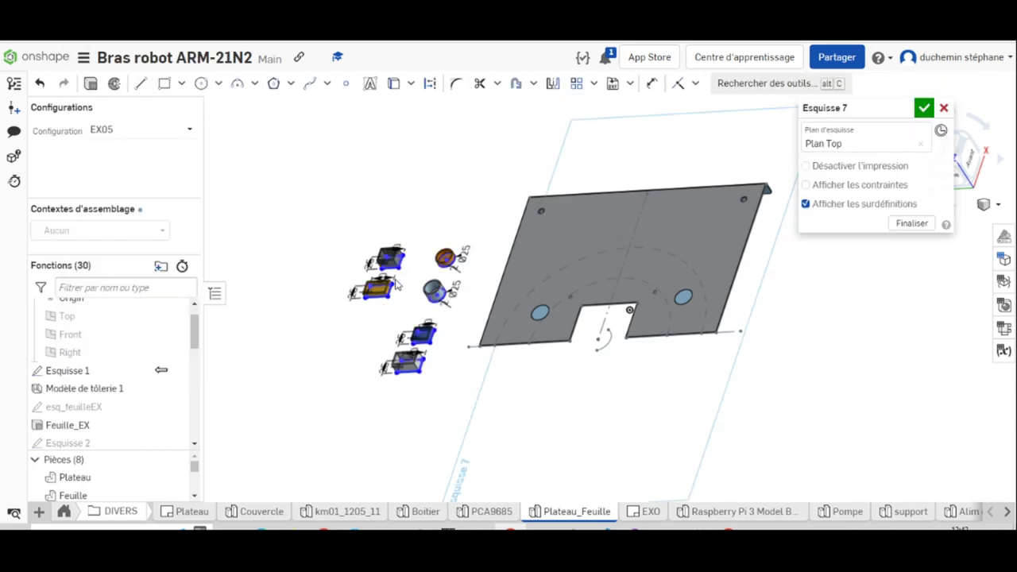
key(n)
scroll(382, 318, up, 5)
scroll(354, 348, up, 3)
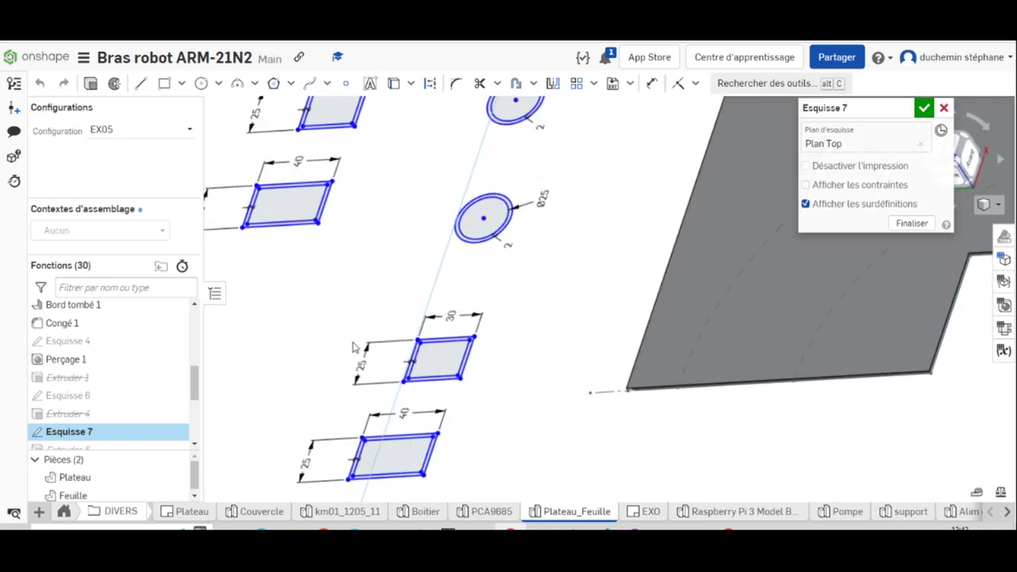
scroll(358, 302, down, 3)
scroll(397, 290, up, 1)
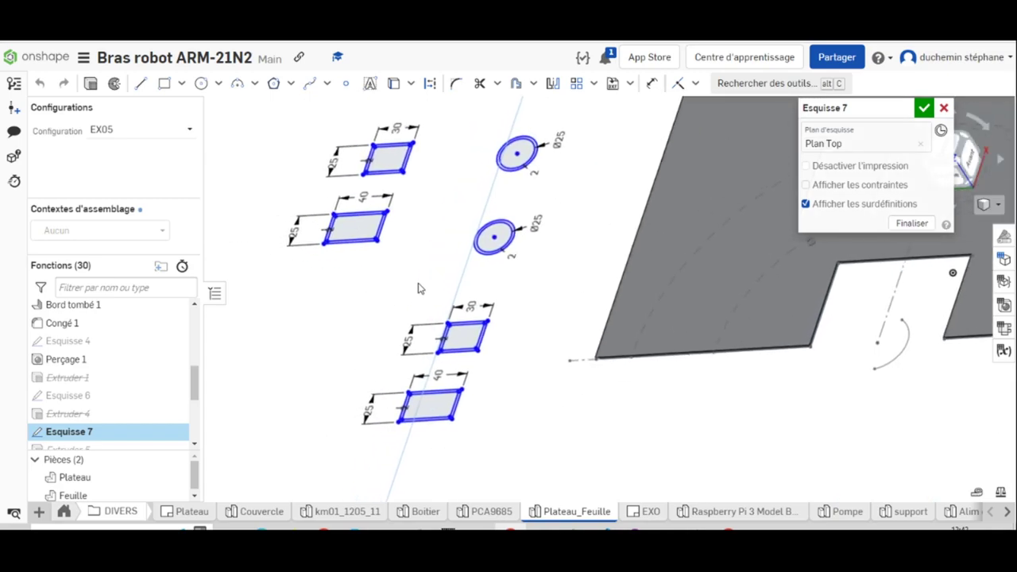
key(n)
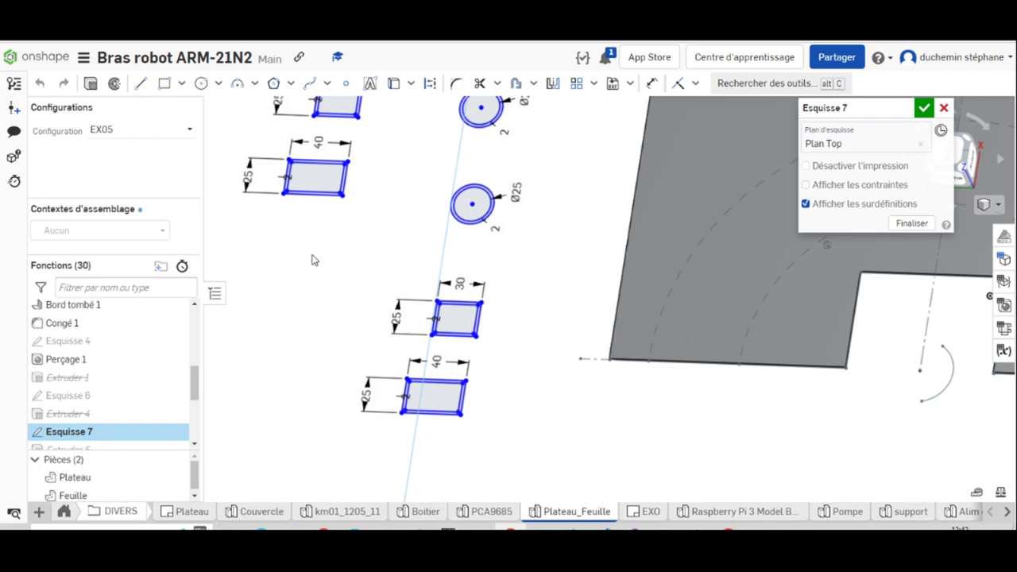
middle_drag(312, 260, 343, 284)
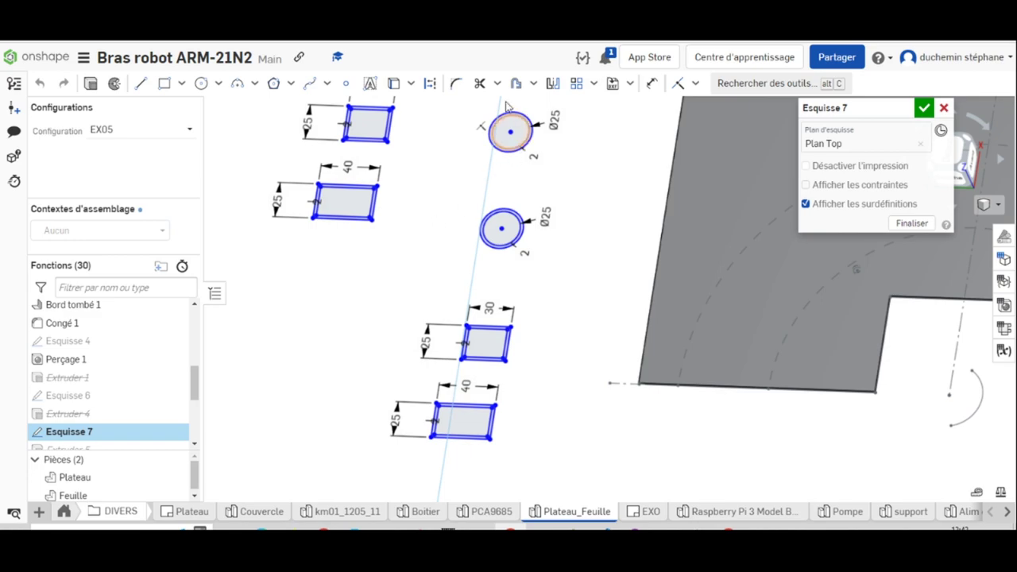
Draw a corner rectangle beside the existing box outlines in Esquisse 7
click(165, 84)
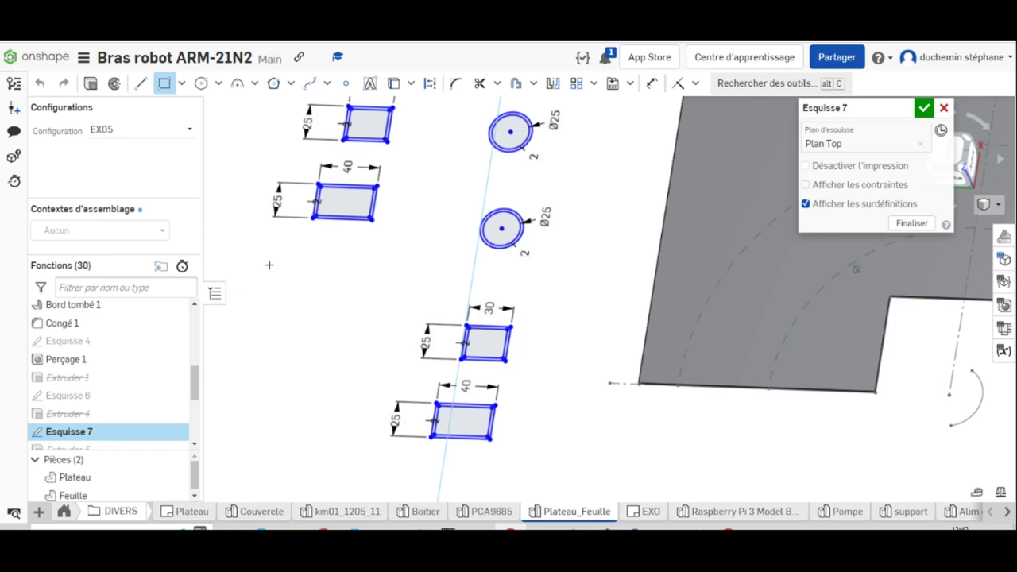
click(270, 265)
click(370, 315)
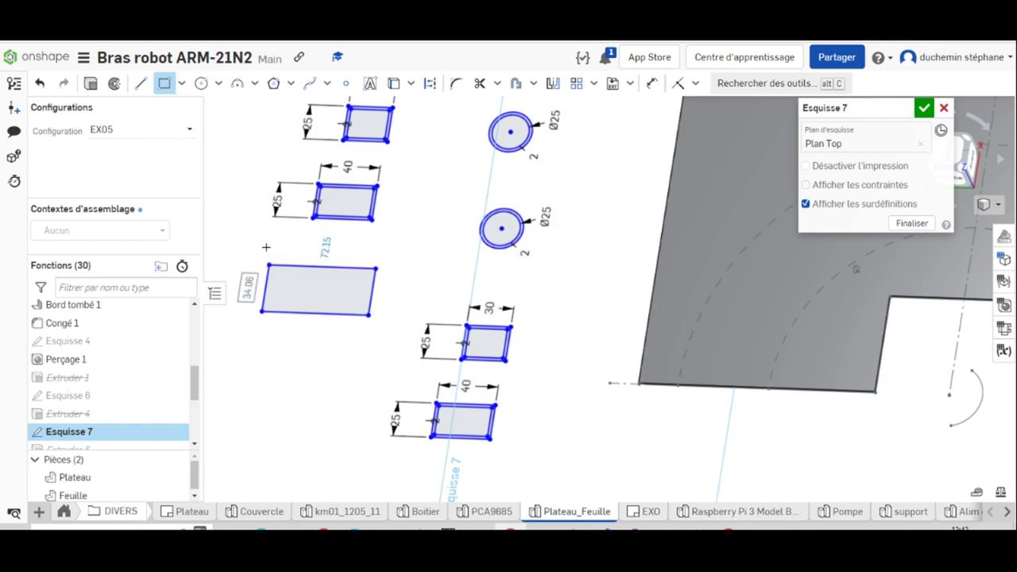
Dimension the new rectangle 50 wide by 30 high
click(642, 95)
click(332, 267)
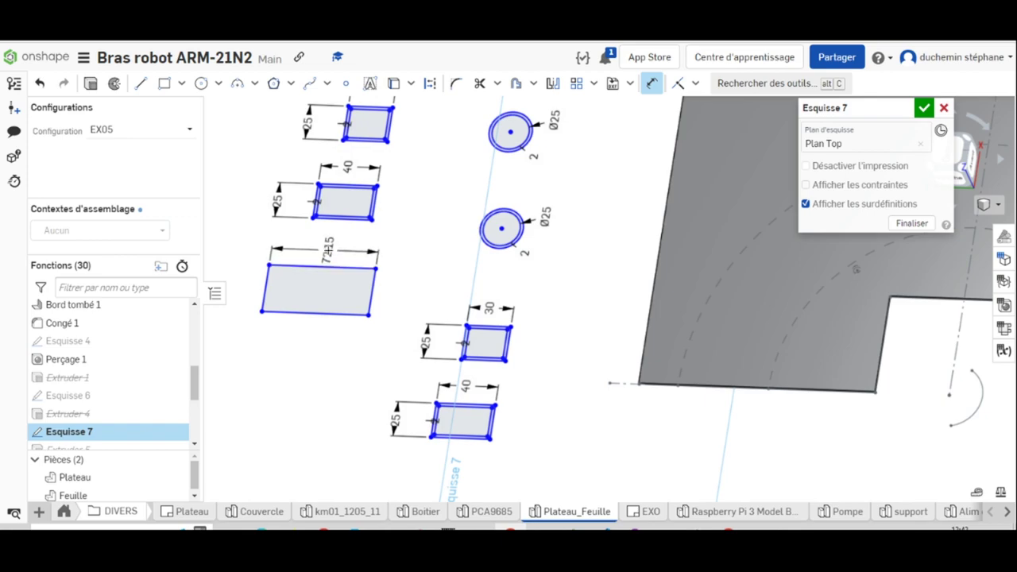
click(329, 250)
text(50)
key(Return)
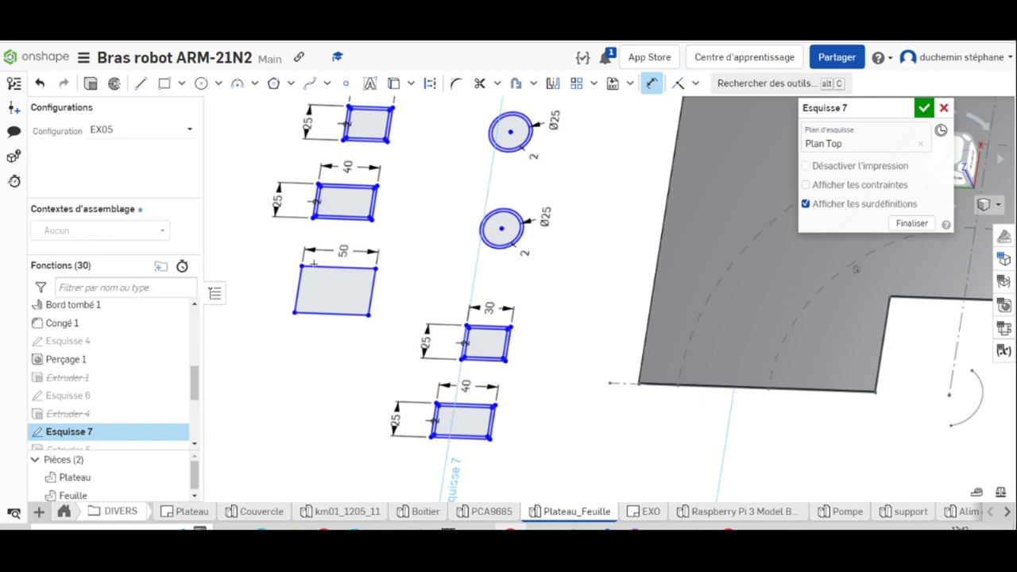
click(299, 293)
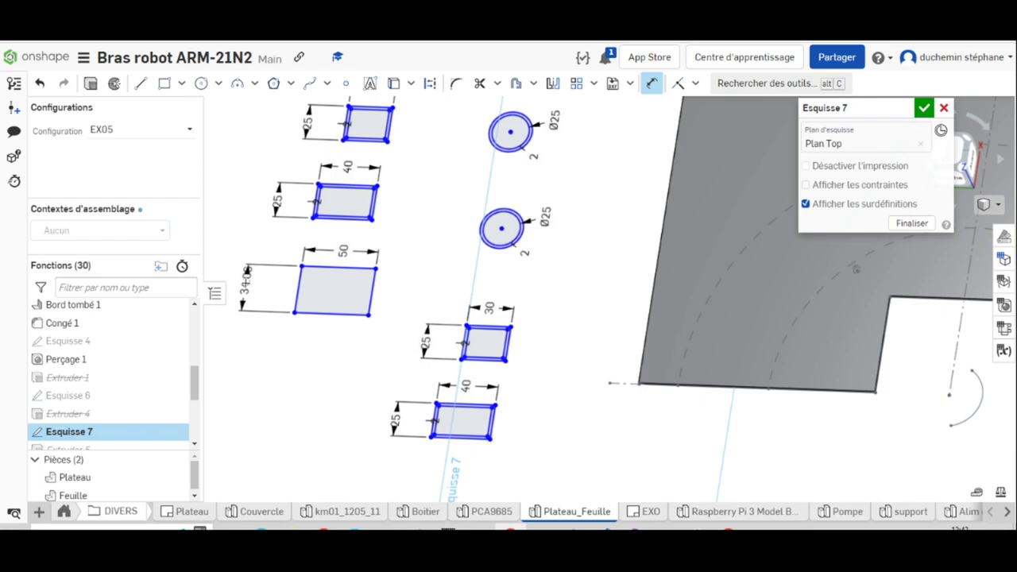
click(251, 287)
text(30)
key(Return)
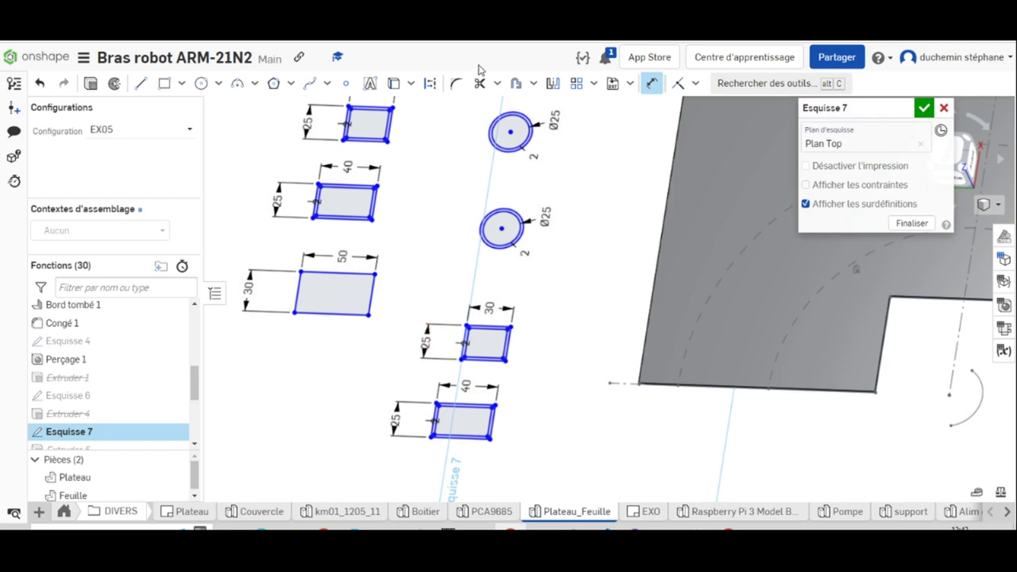
Offset the 50×30 rectangle 2 mm inward and finish Esquisse 7
click(518, 88)
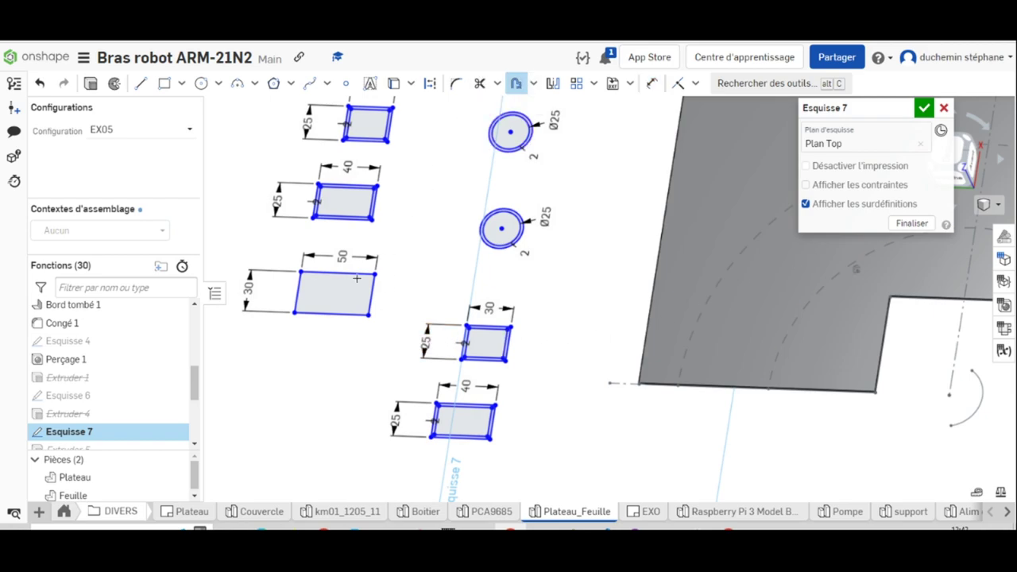
click(368, 350)
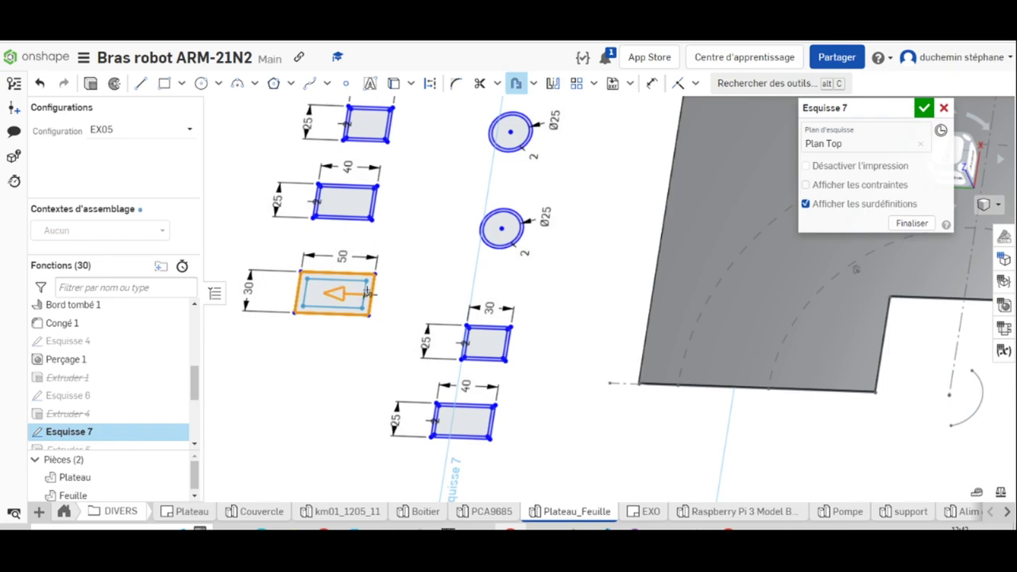
scroll(369, 293, down, 3)
scroll(368, 293, up, 4)
scroll(369, 295, up, 5)
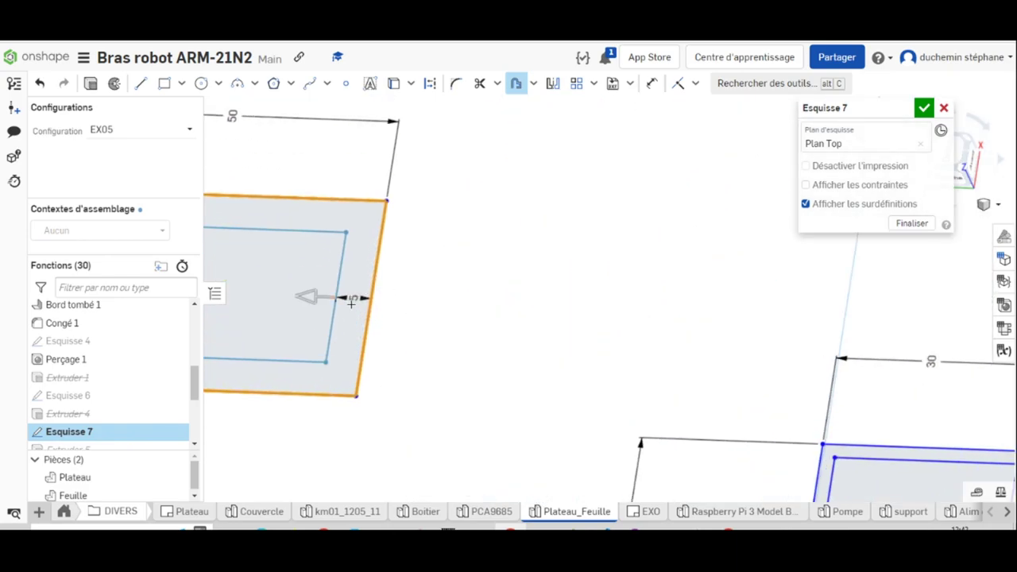
click(352, 297)
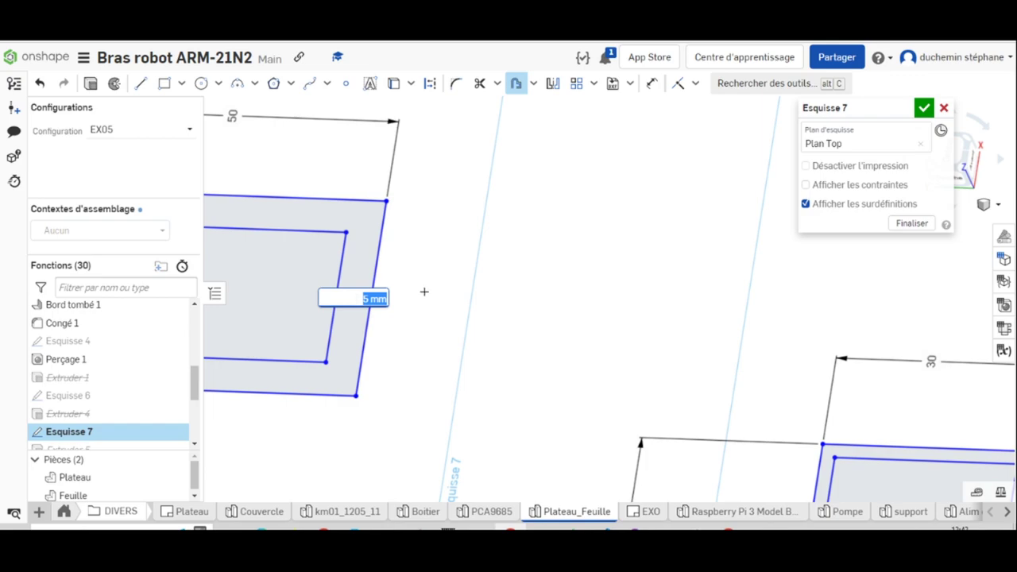
key(Return)
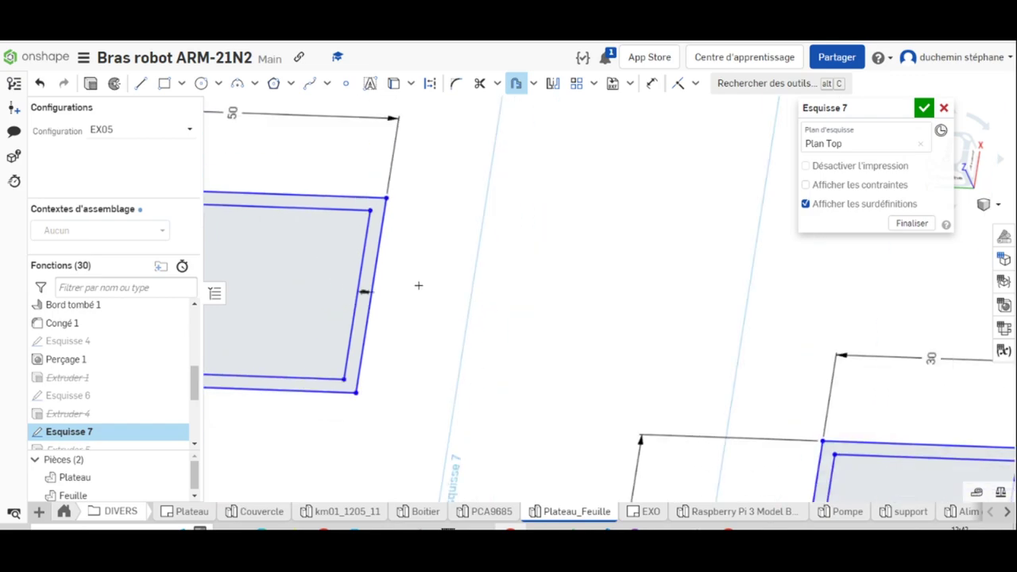
scroll(418, 292, down, 3)
scroll(195, 381, down, 2)
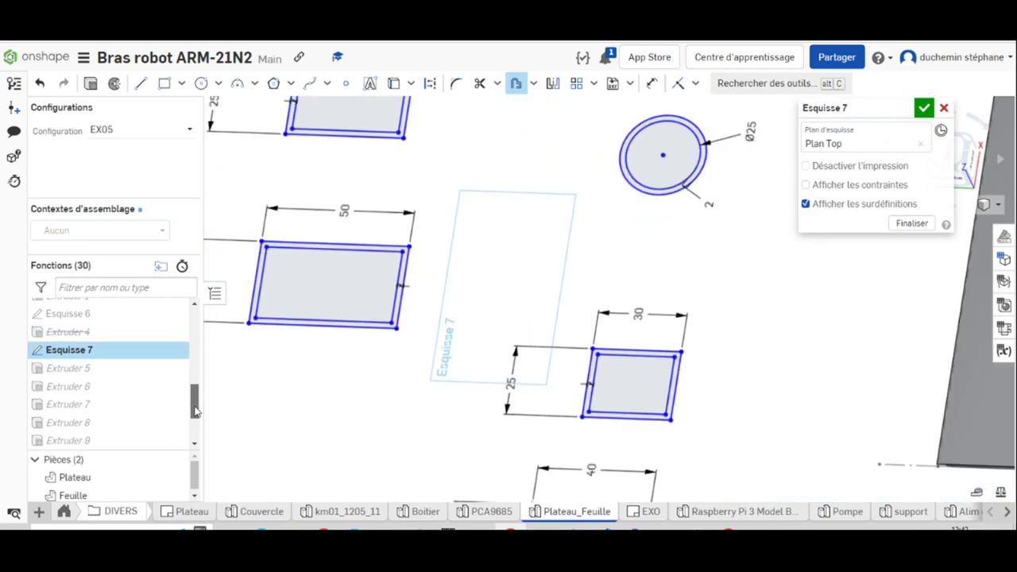
scroll(196, 382, down, 1)
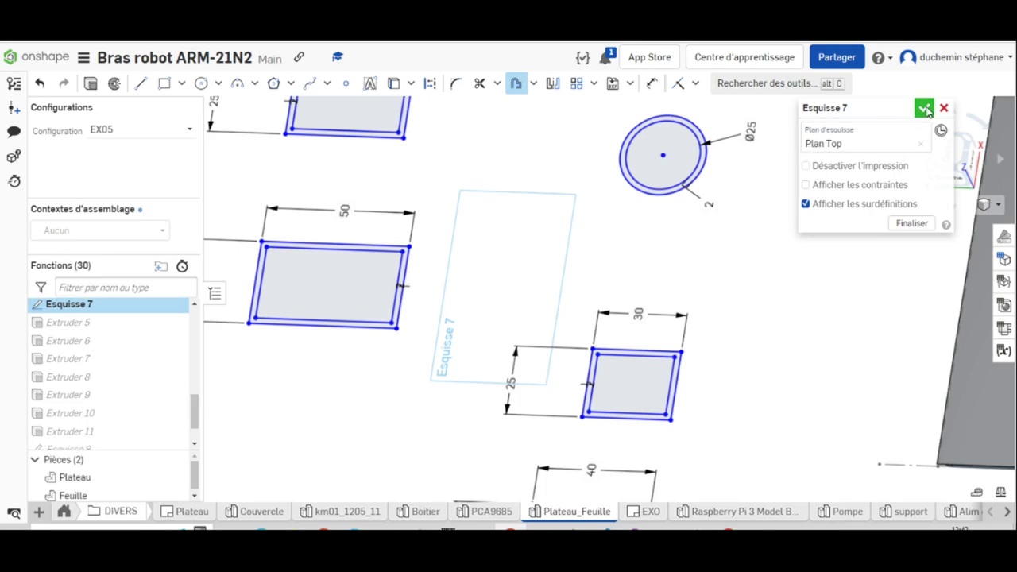
click(924, 108)
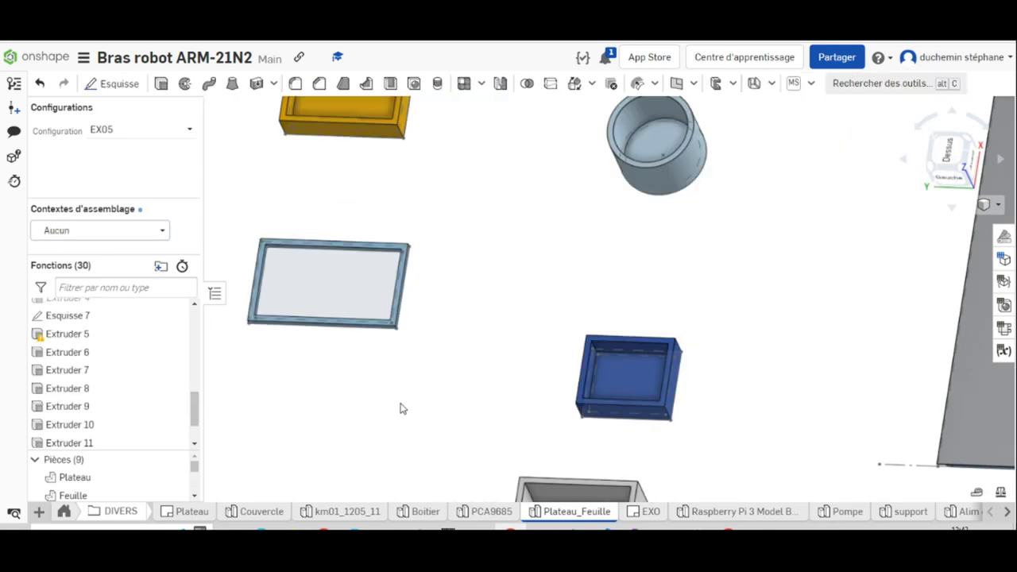
Edit Extruder 5 to include the new 50×30 frame region and apply it
right_drag(401, 408, 392, 390)
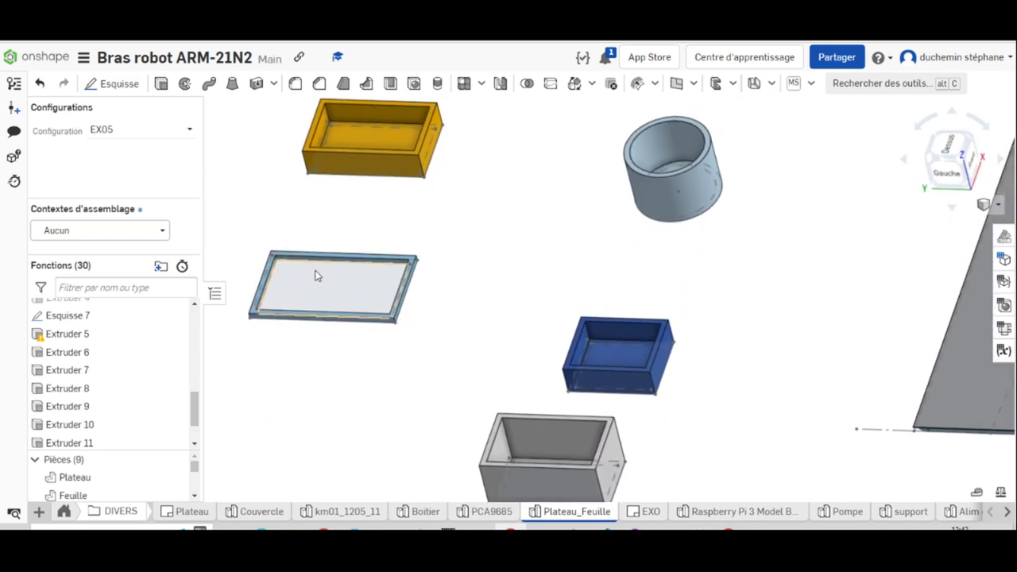
click(57, 337)
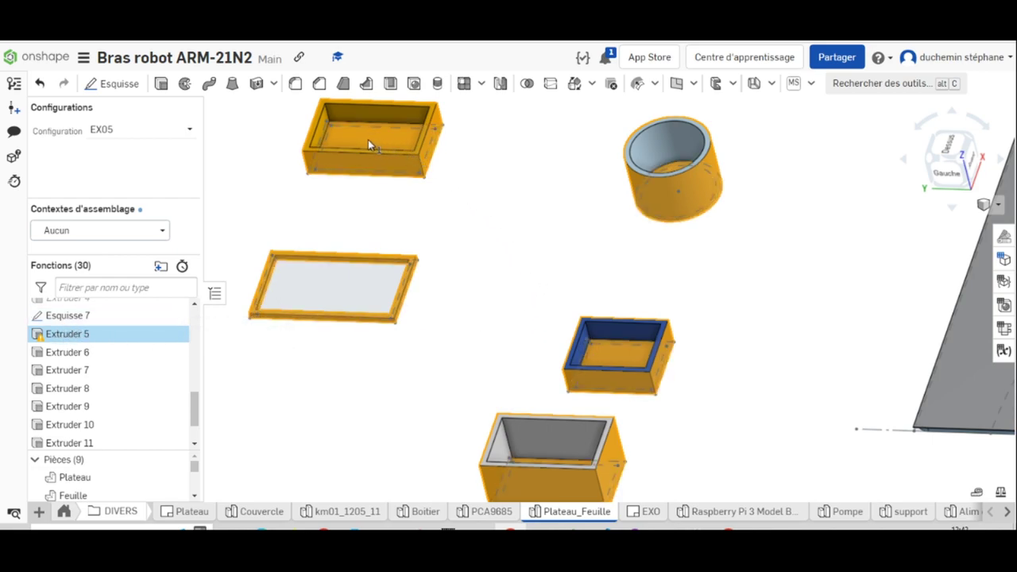
right_click(72, 334)
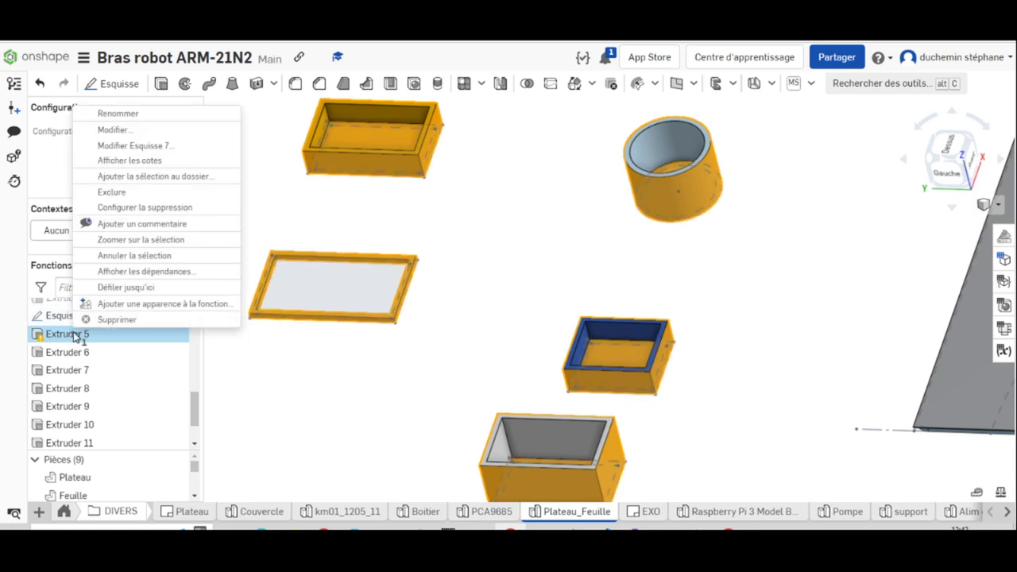
click(125, 130)
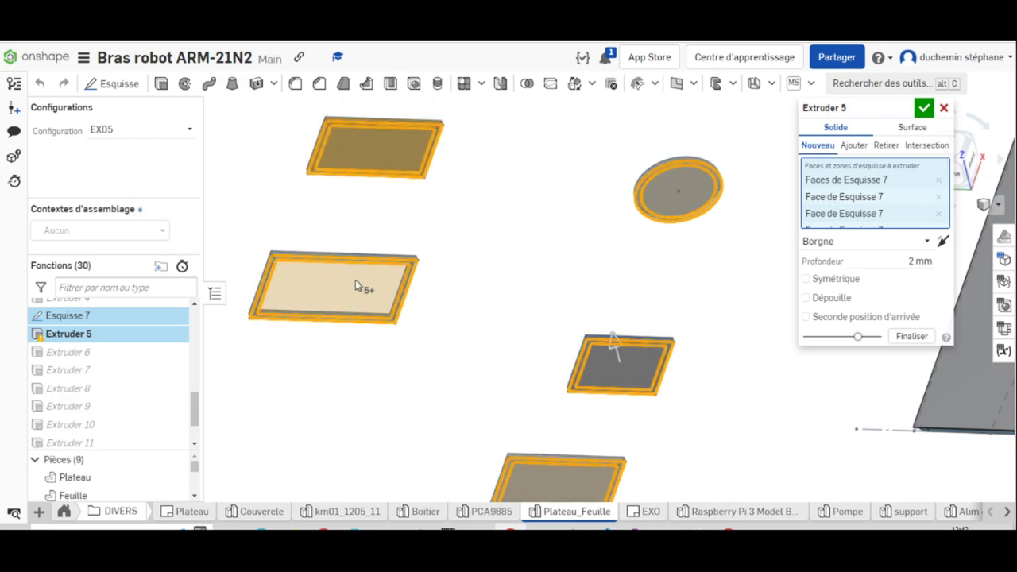
click(335, 280)
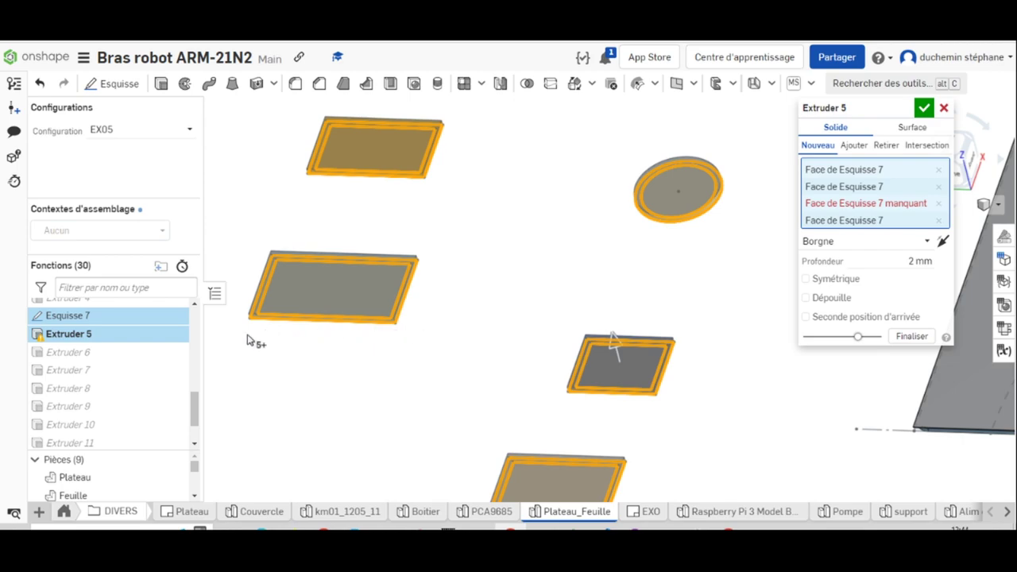
click(927, 110)
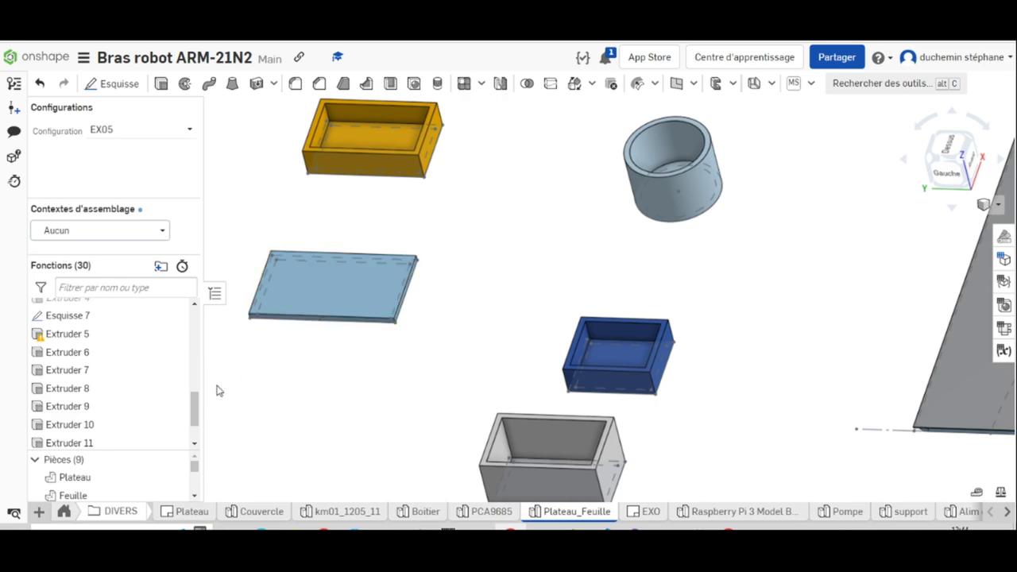
Rename the new flat plate Part 9 to 'grandpavé15' and hide it
scroll(196, 405, down, 2)
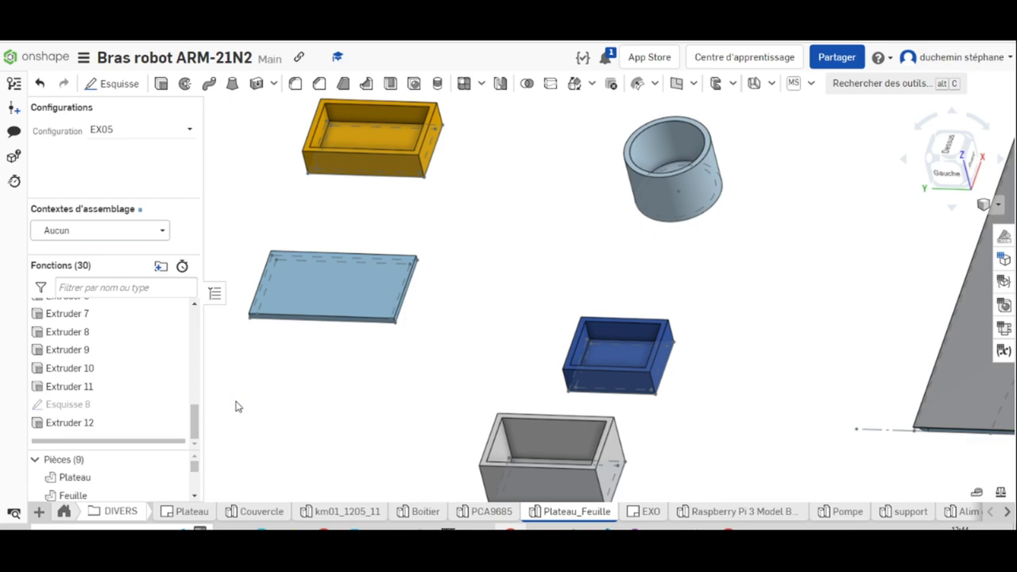
drag(168, 451, 185, 314)
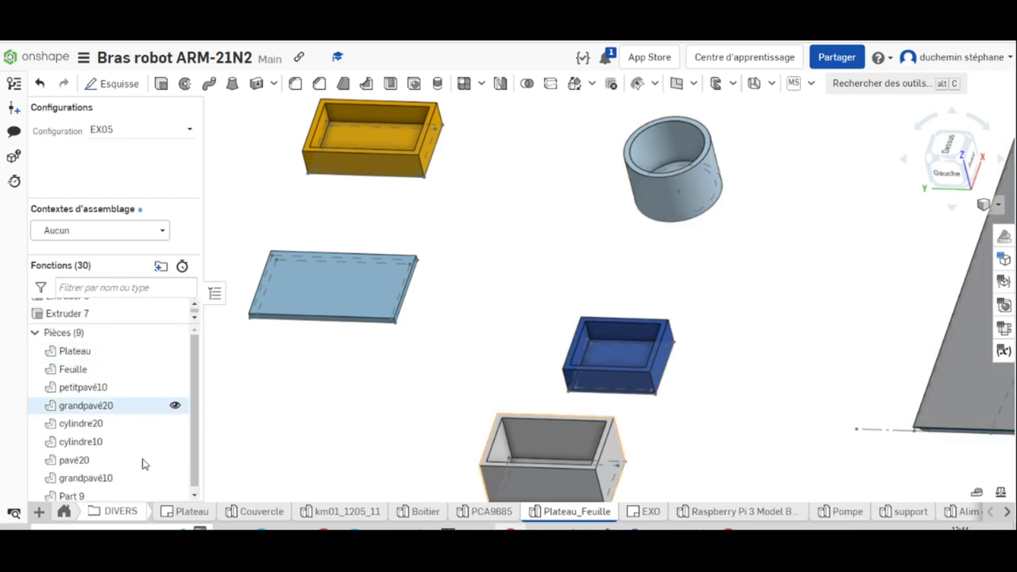
right_click(70, 493)
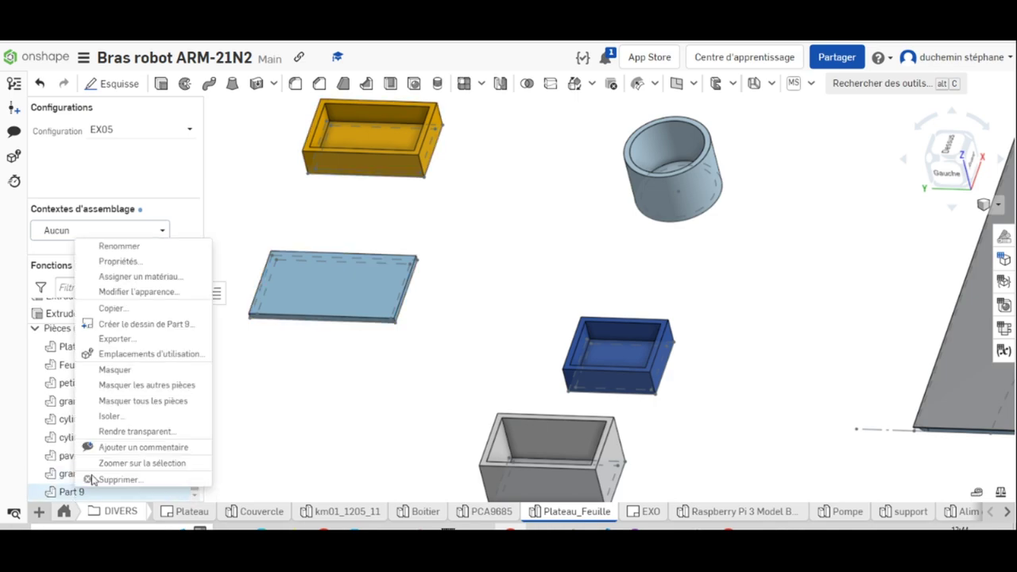
click(135, 245)
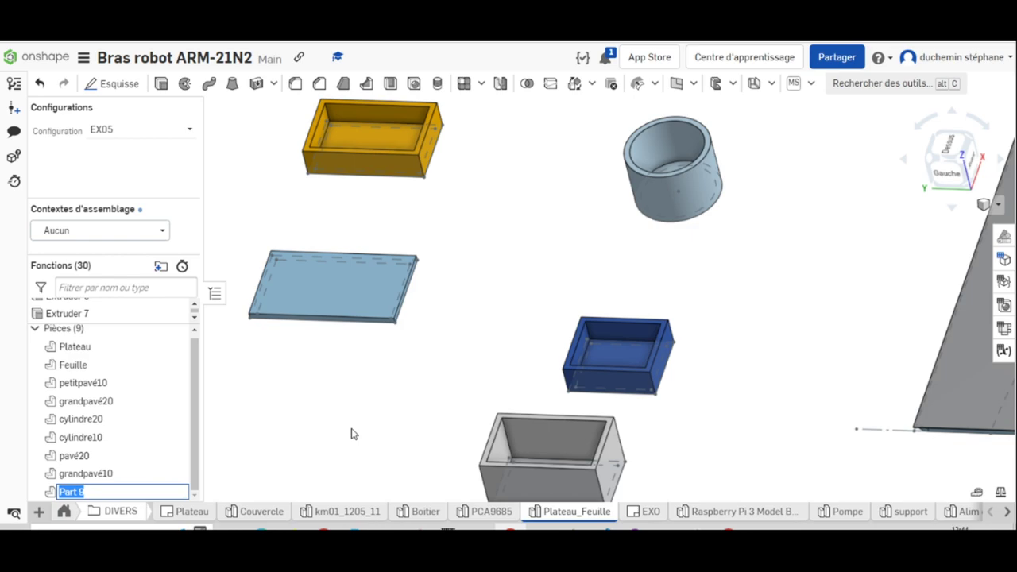
text(grandpavé15)
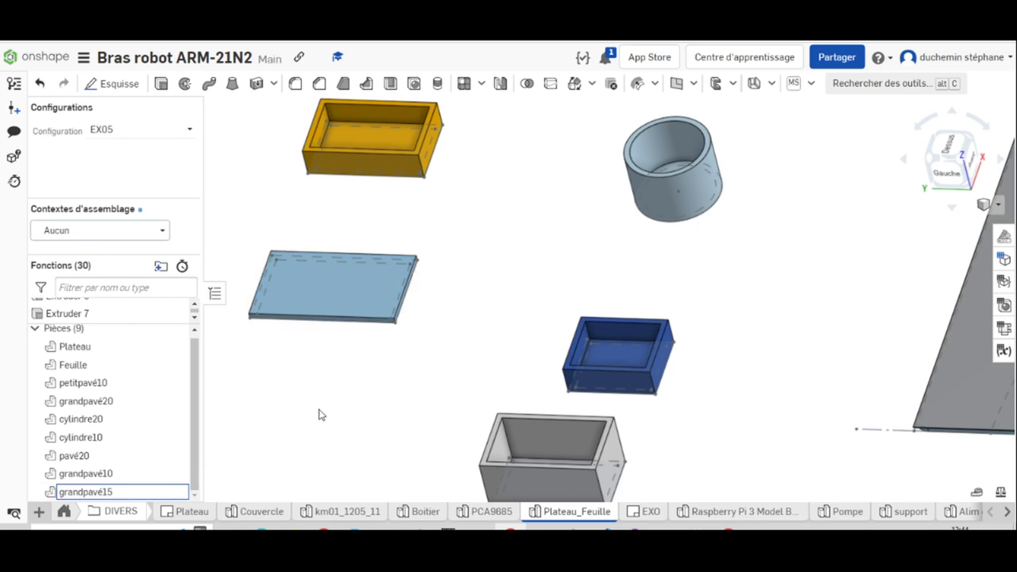
click(320, 414)
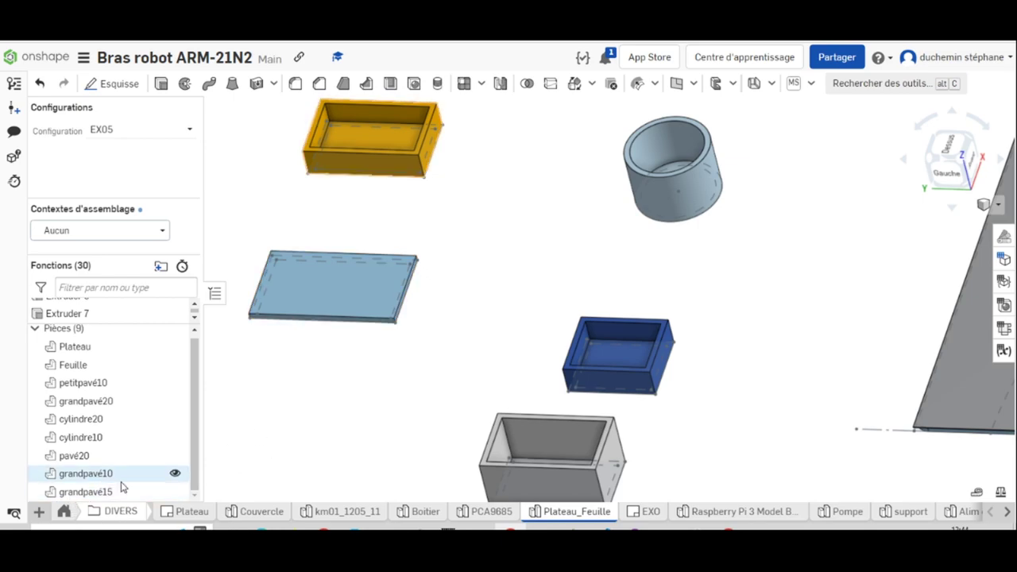
mouse_move(86, 492)
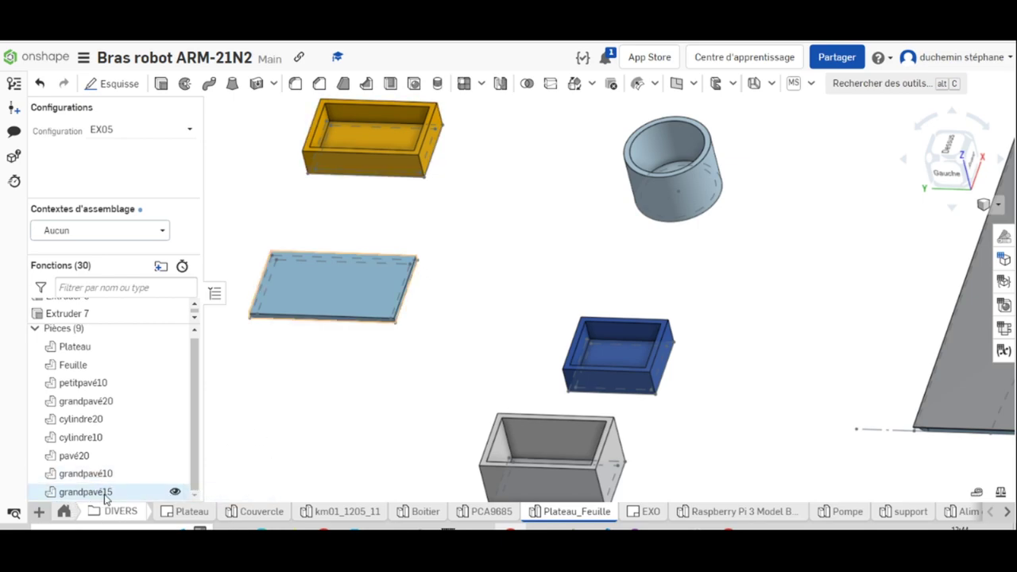
click(175, 492)
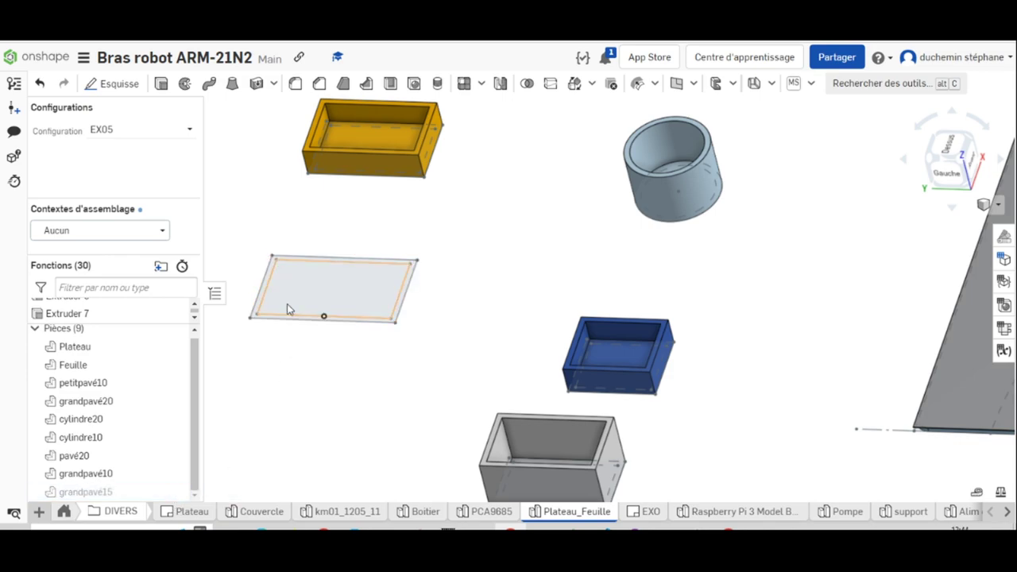
Extrude the Esquisse 7 frame face 15 mm as walls added onto grandpavé15
click(160, 83)
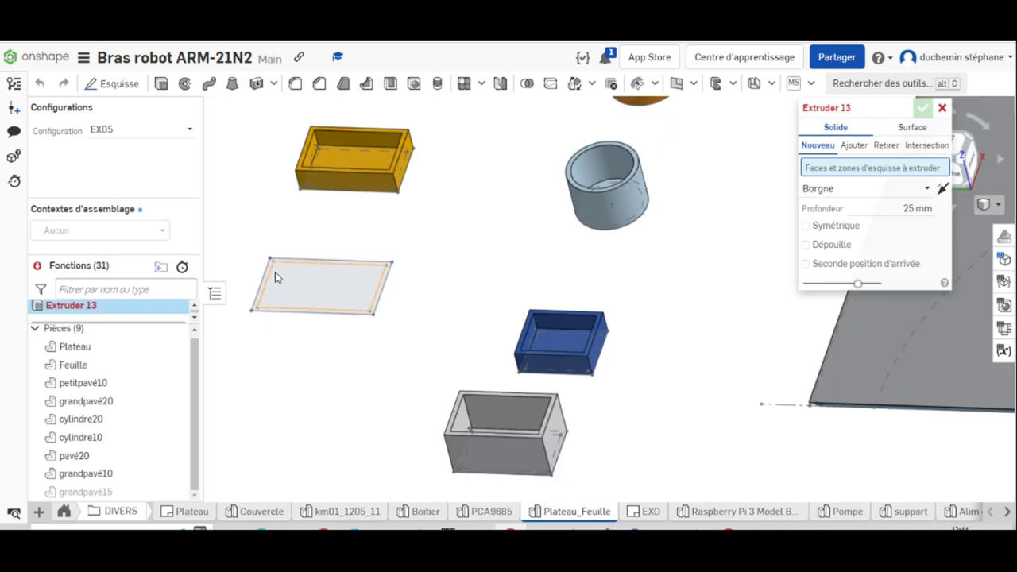
scroll(275, 274, up, 3)
scroll(275, 274, up, 2)
click(275, 280)
scroll(262, 270, up, 2)
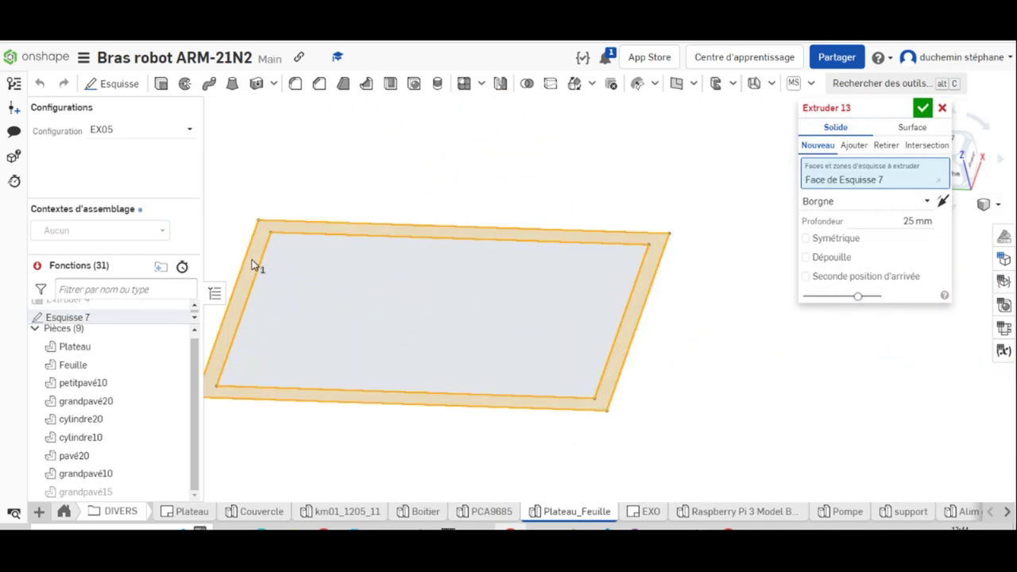
scroll(401, 284, down, 2)
scroll(382, 287, down, 2)
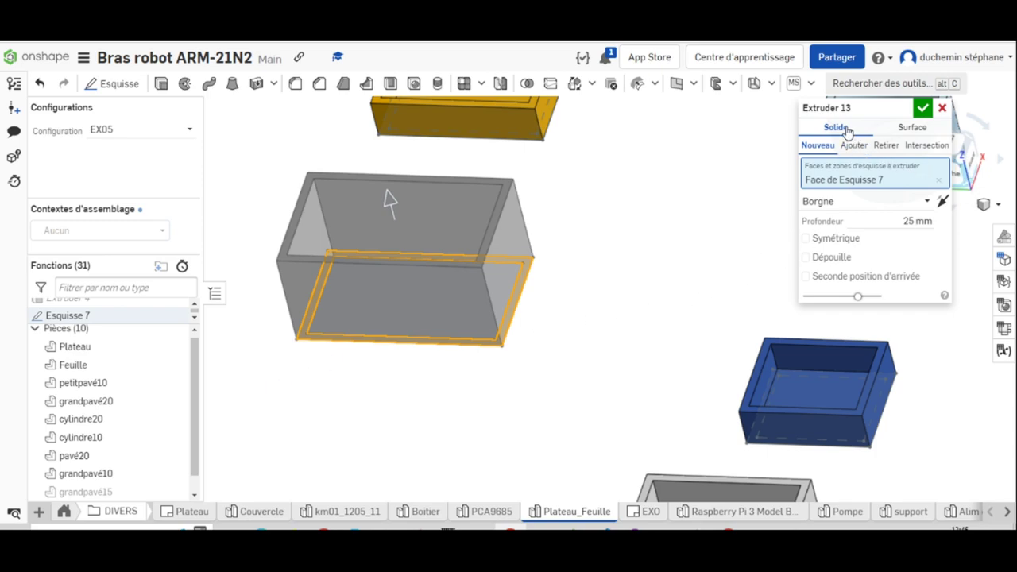
click(900, 223)
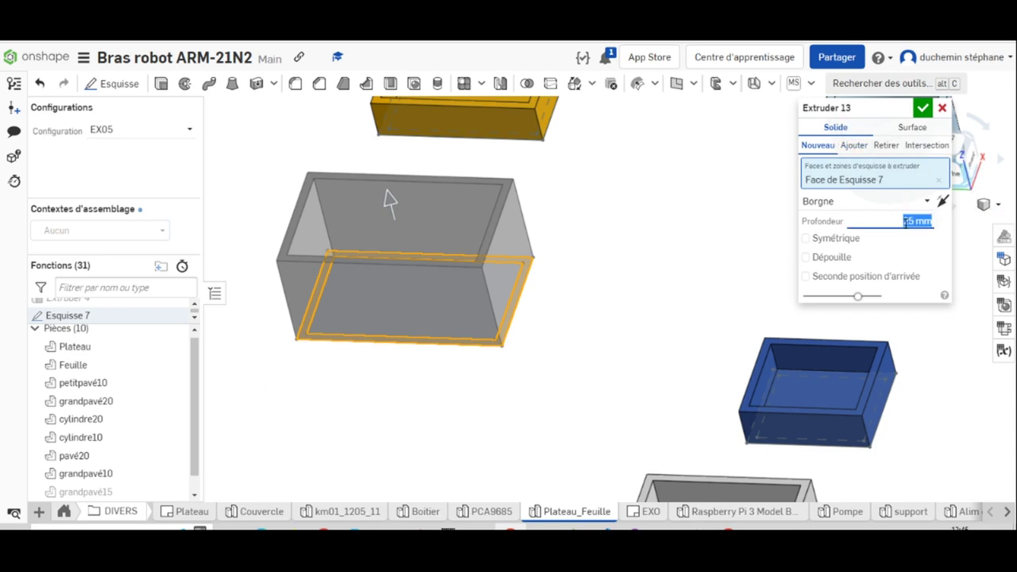
text(15)
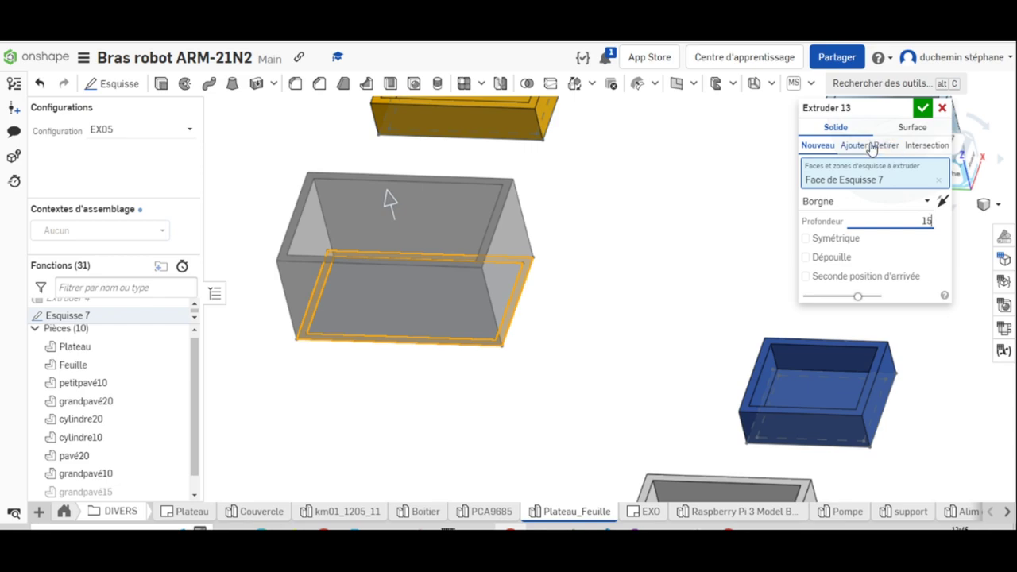
click(854, 146)
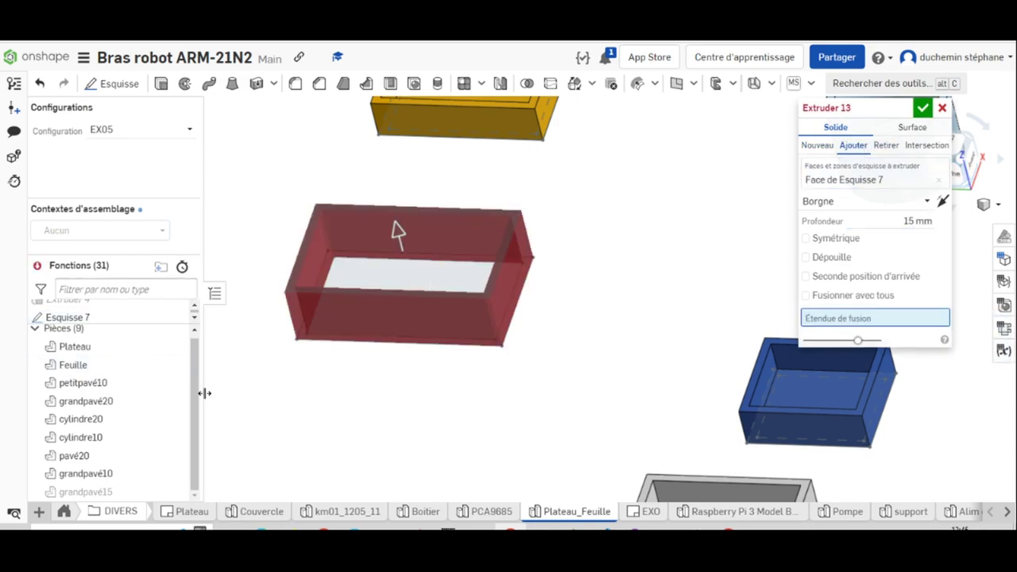
click(108, 494)
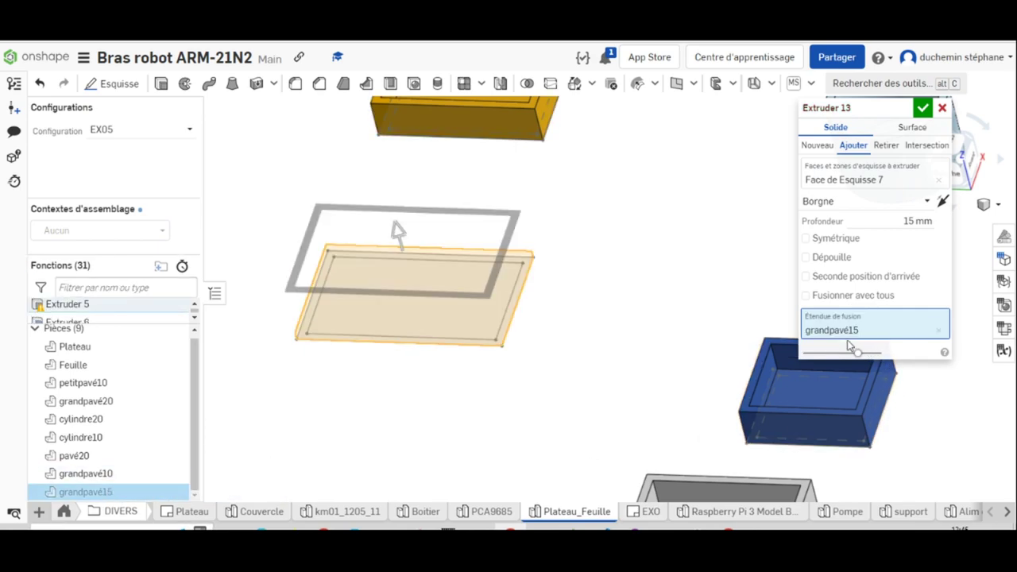
click(922, 108)
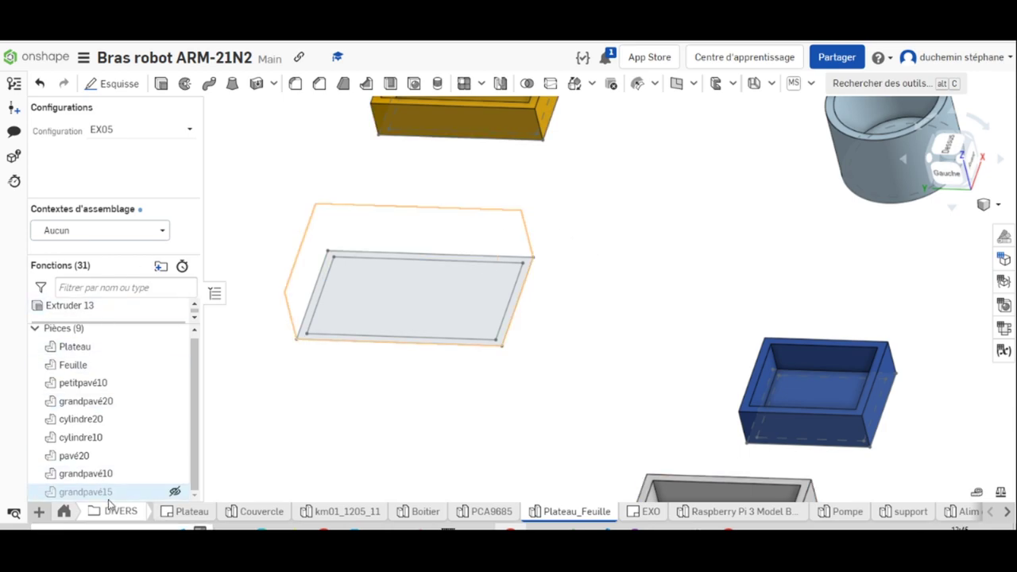
Unhide grandpavé15 and orbit from the left view to look down on the boxes from above
click(175, 492)
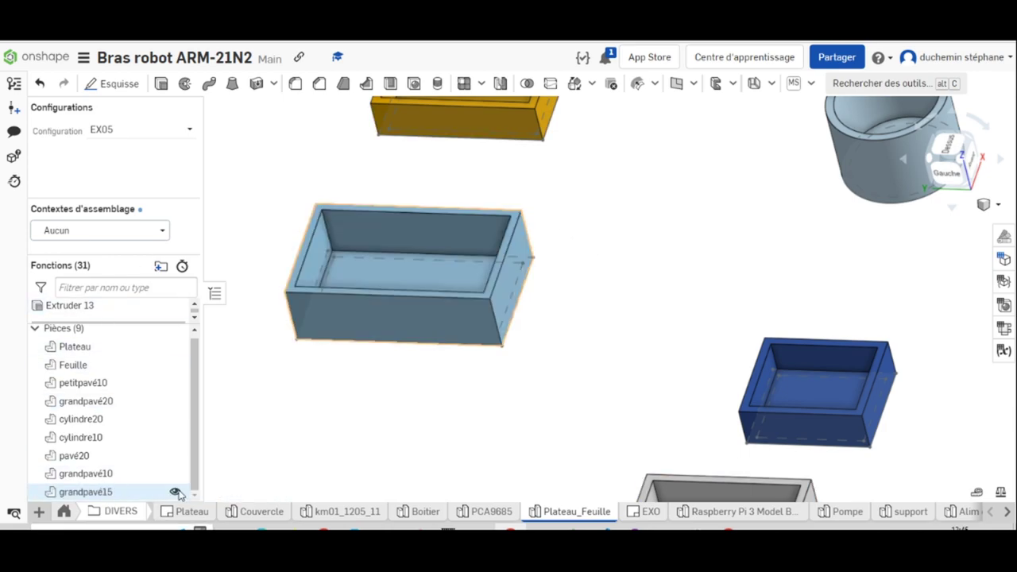
key(shift+3)
right_drag(484, 438, 459, 490)
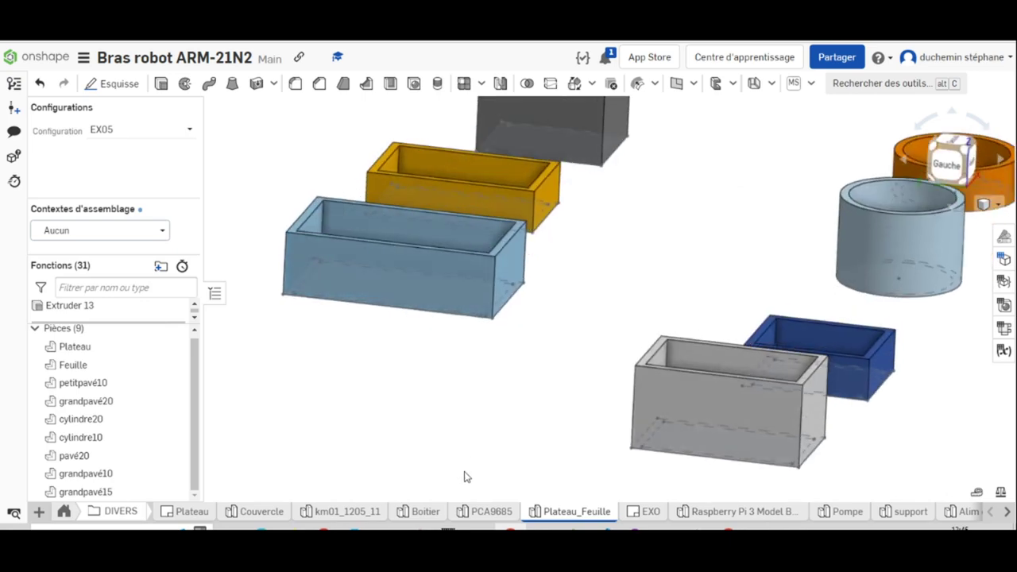
Zoom out and pan until the plate and all seven parts fit, then select petitpavé10
scroll(564, 304, down, 3)
scroll(625, 263, down, 2)
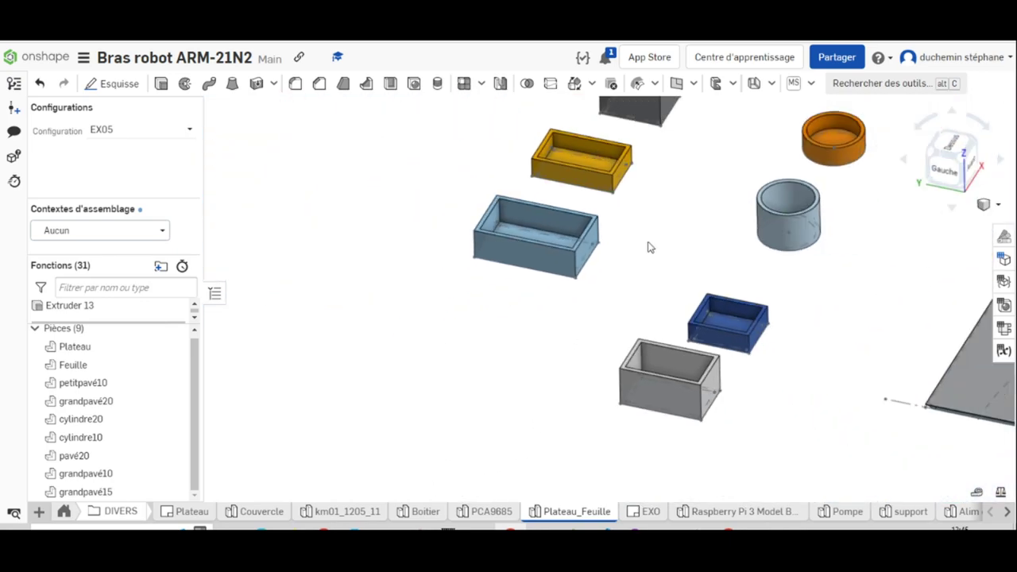
scroll(795, 155, down, 2)
scroll(792, 246, down, 2)
middle_drag(792, 245, 699, 326)
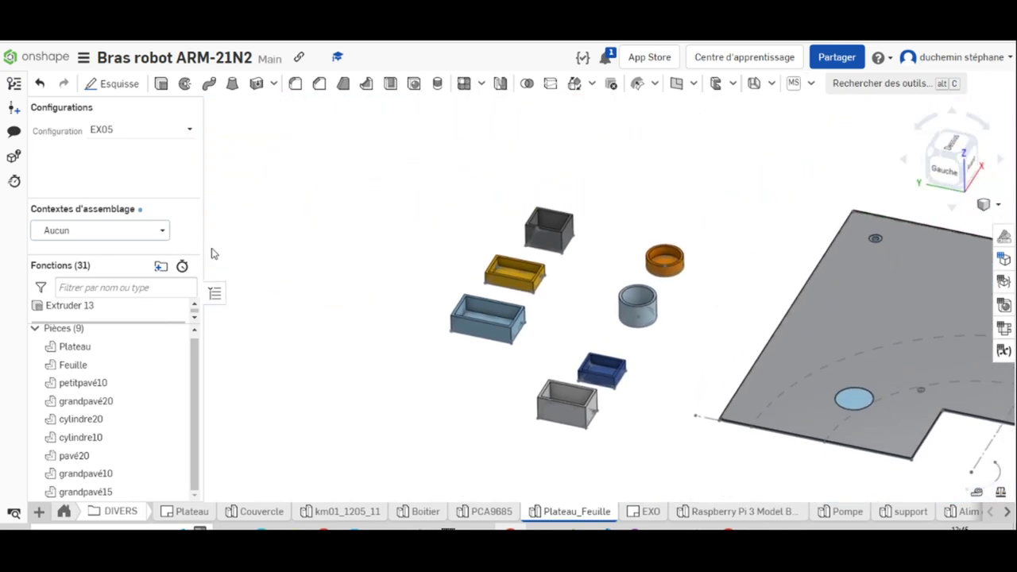
middle_drag(612, 221, 612, 166)
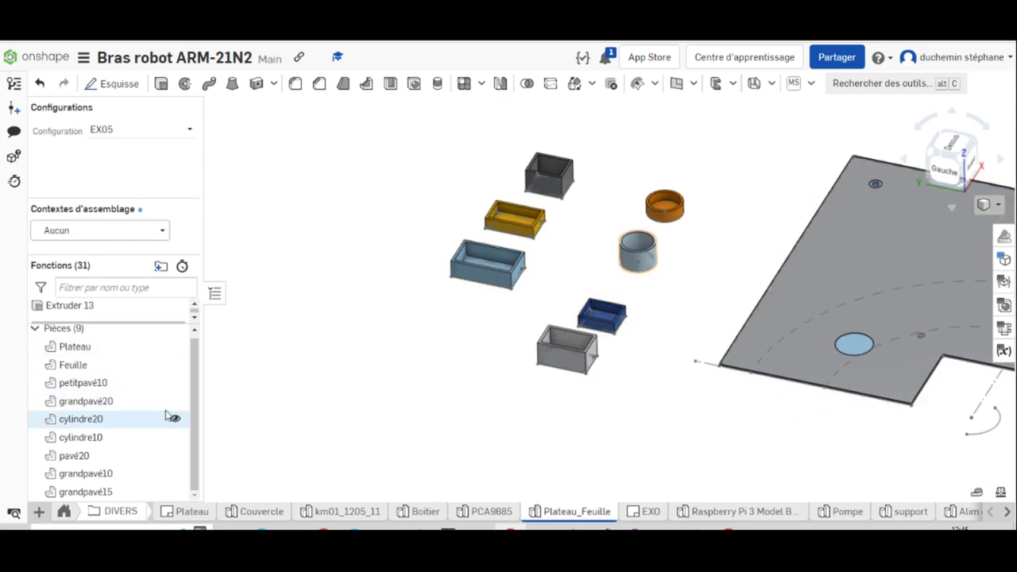
click(82, 382)
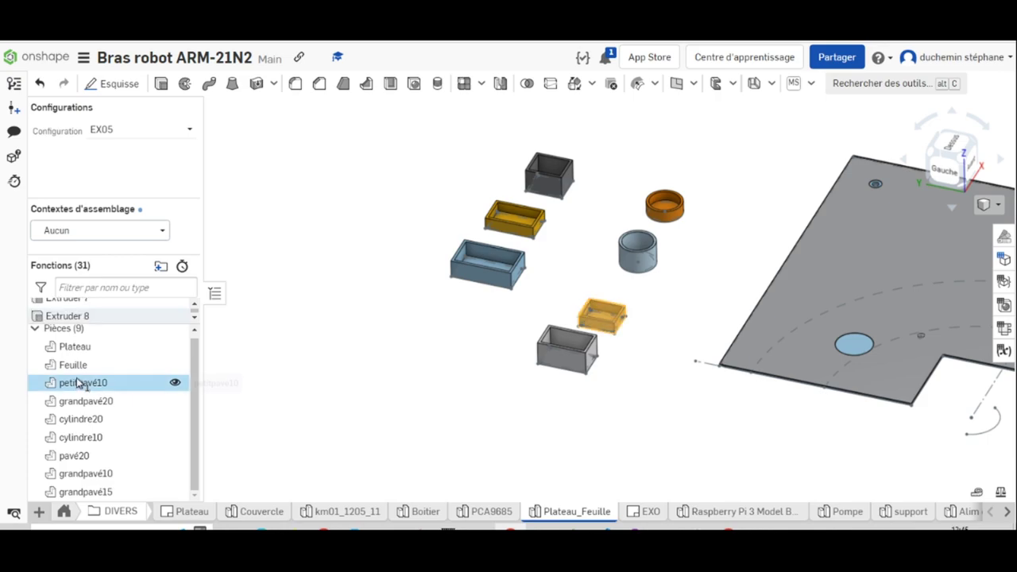
shift+click(99, 493)
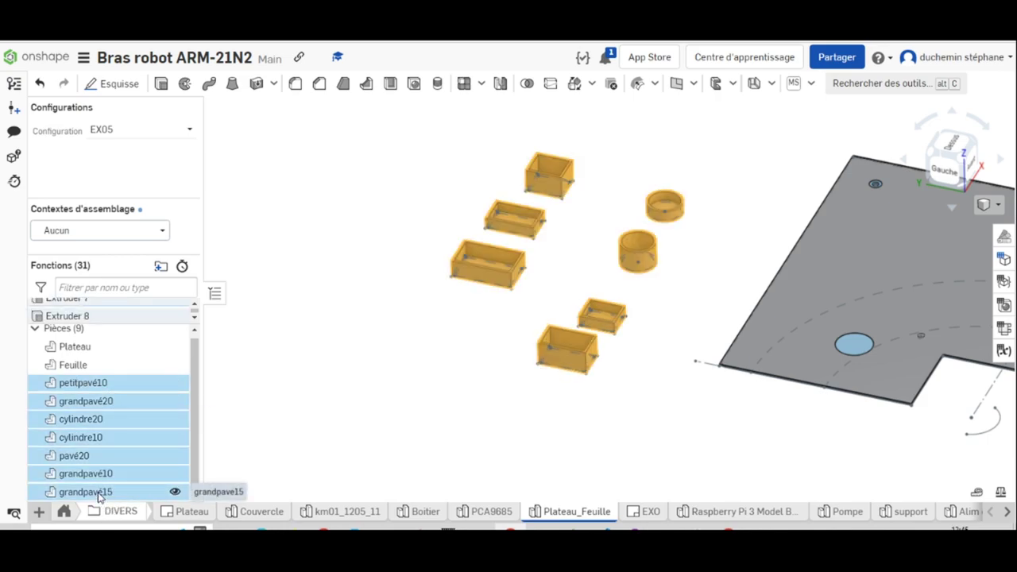
right_click(100, 493)
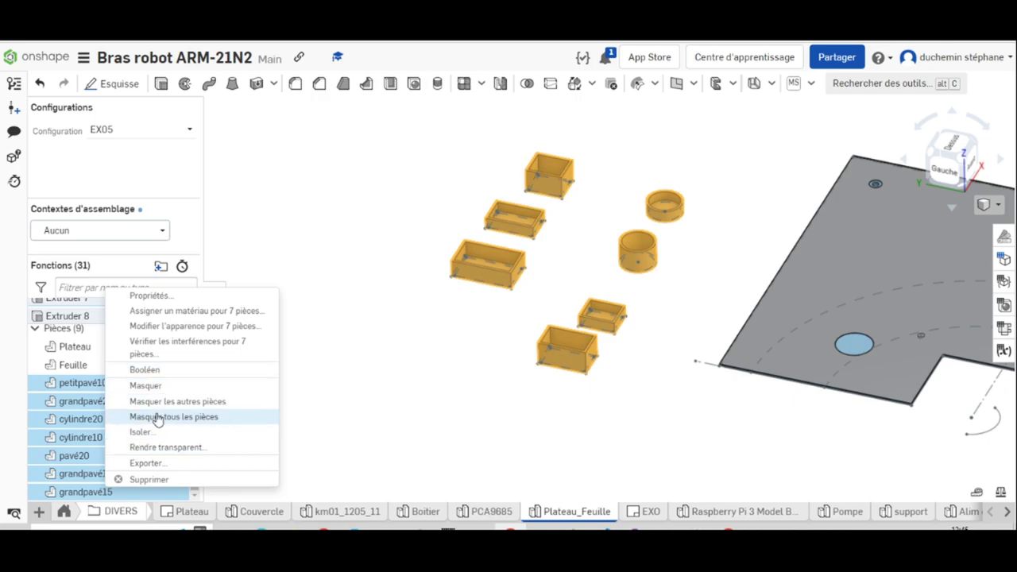
key(Escape)
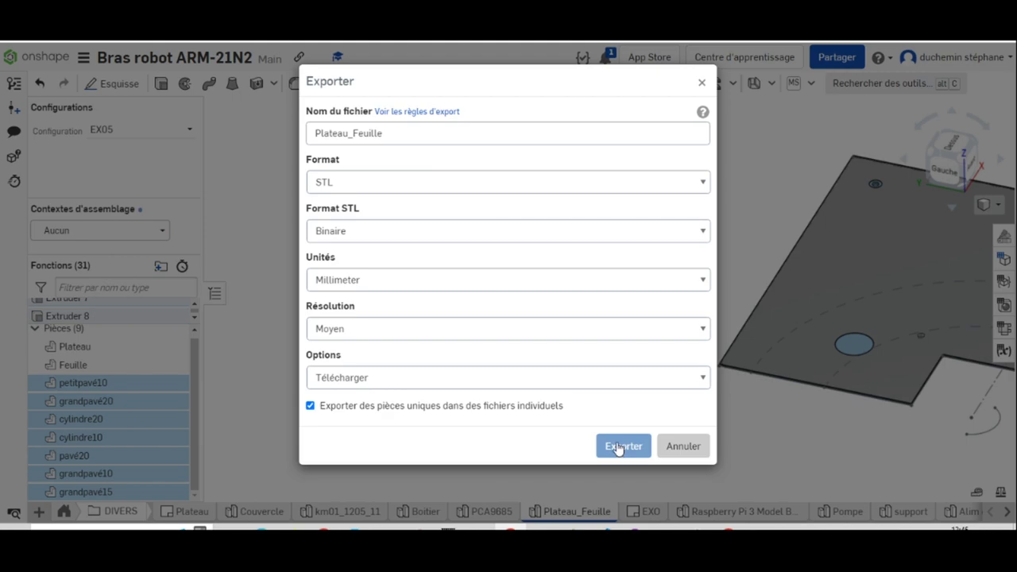
click(683, 446)
click(685, 443)
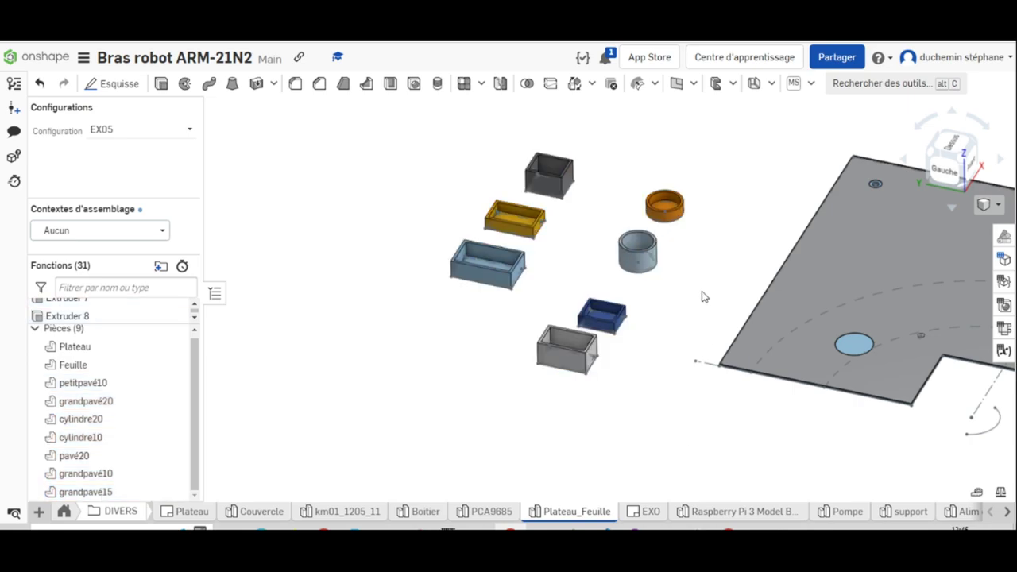